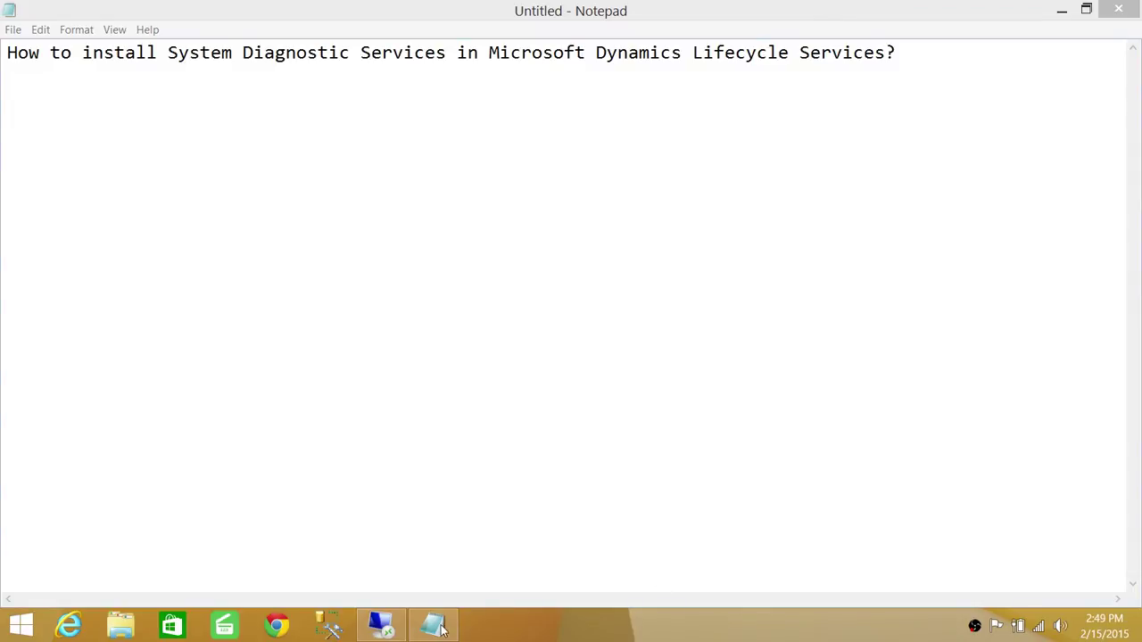
Switch from Notepad to the full-screen Windows Server 2012 R2 remote desktop session
click(381, 625)
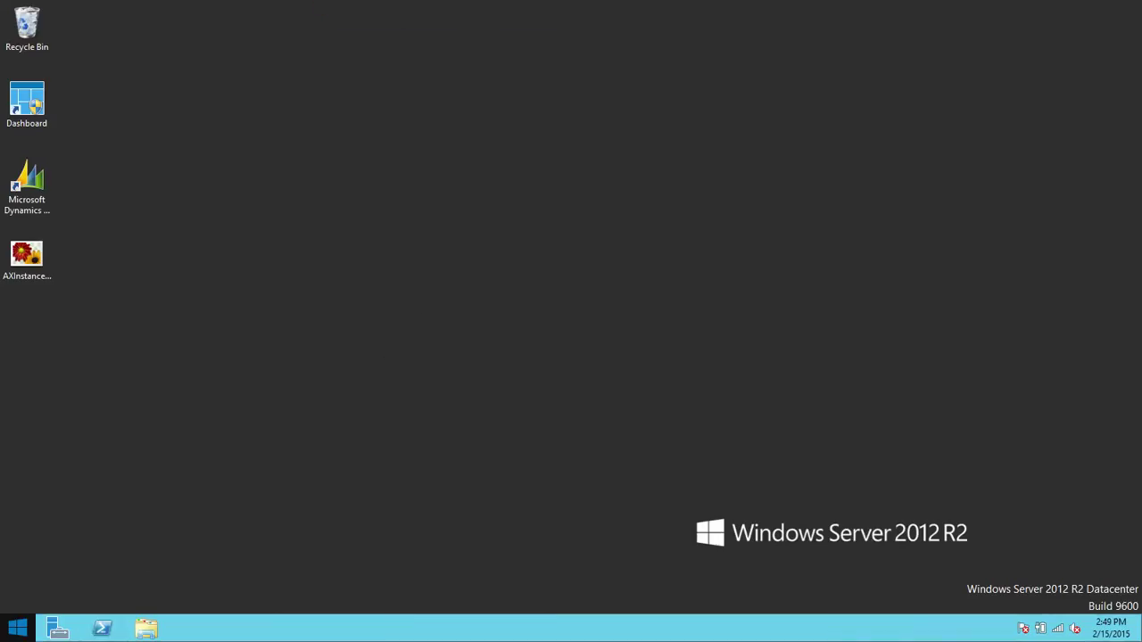
Launch Internet Explorer and go to lcs.dynamics.com
click(18, 629)
click(279, 410)
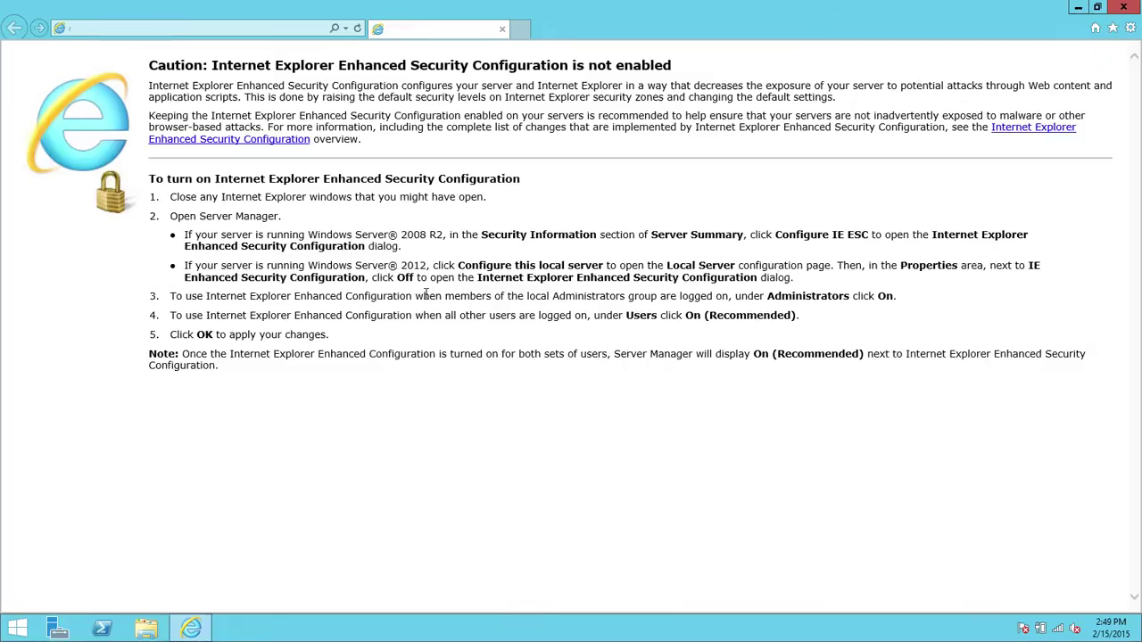
click(216, 27)
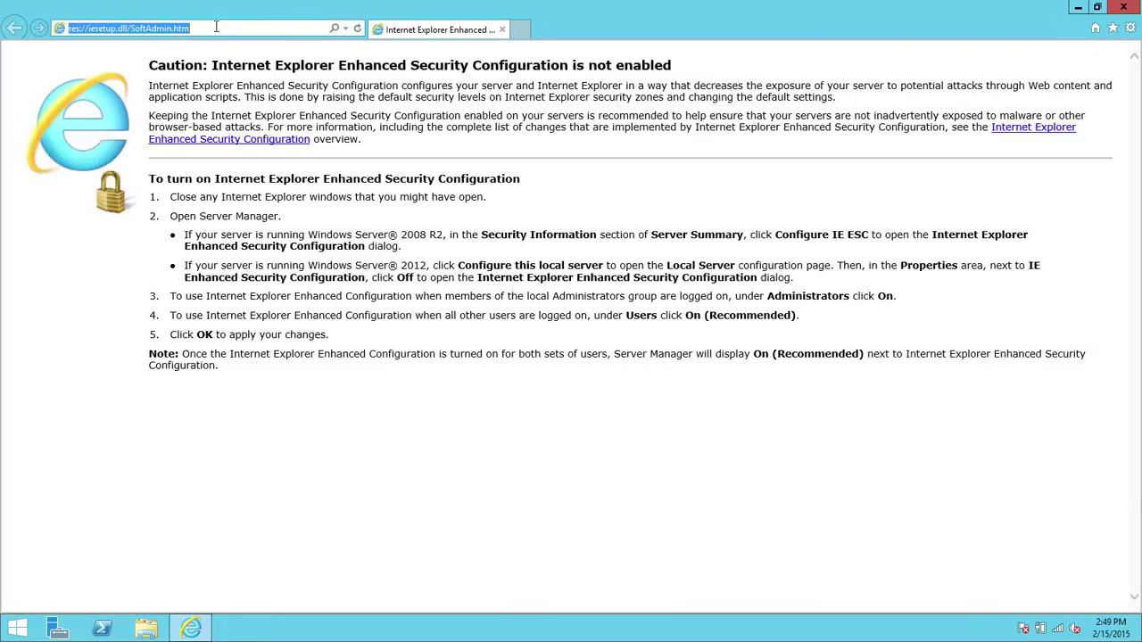
text(lcs)
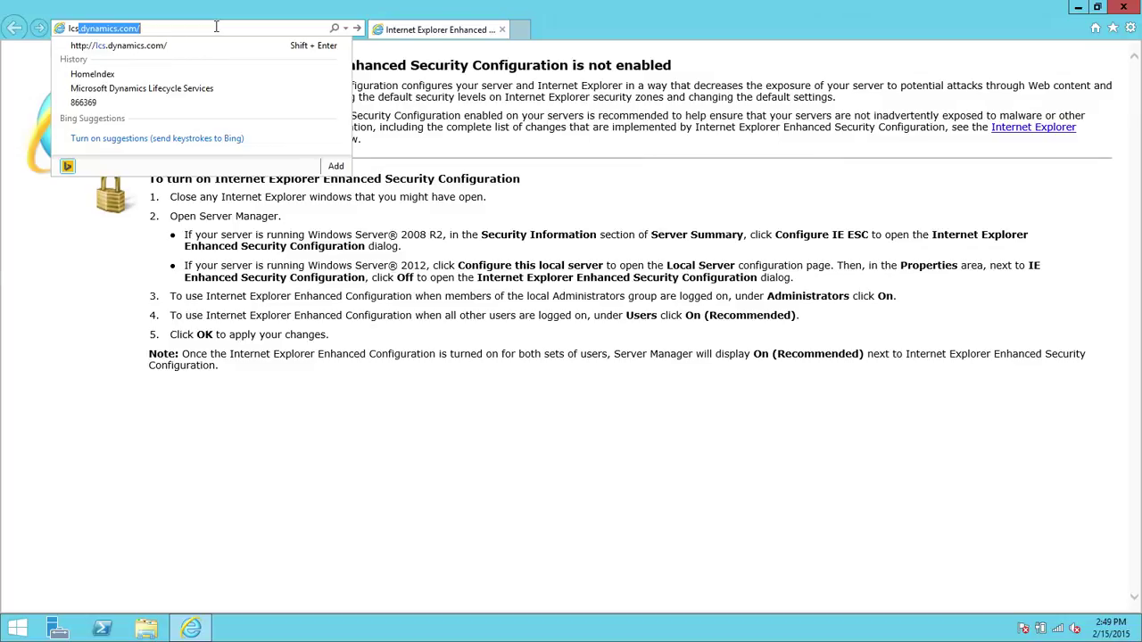
key(Return)
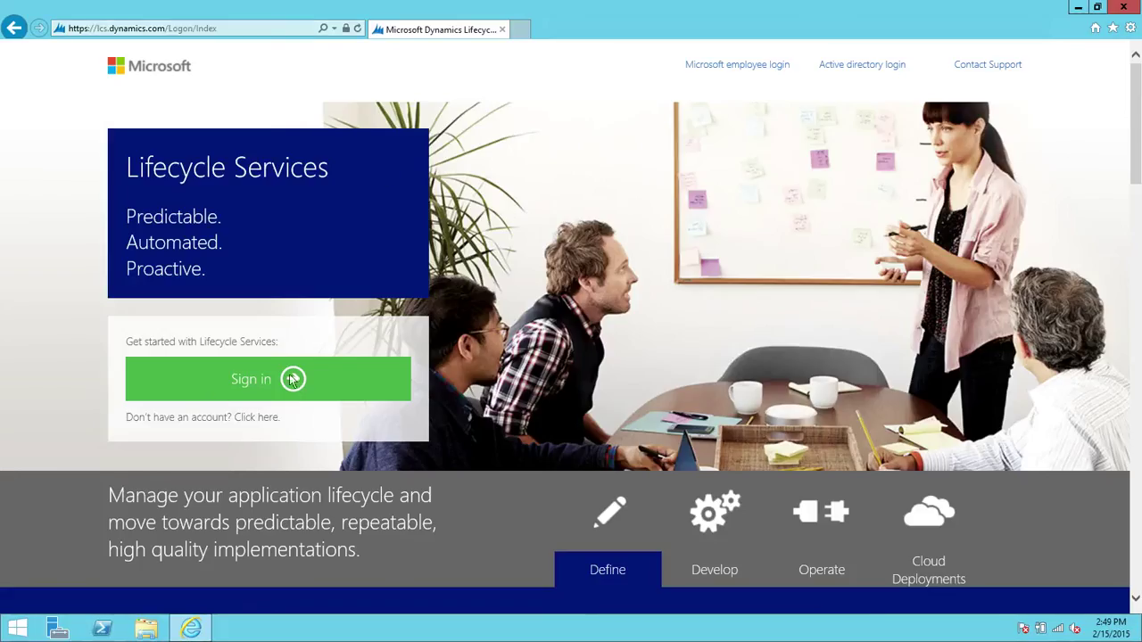
Sign in to Lifecycle Services with the Microsoft account e-mail and password
click(292, 379)
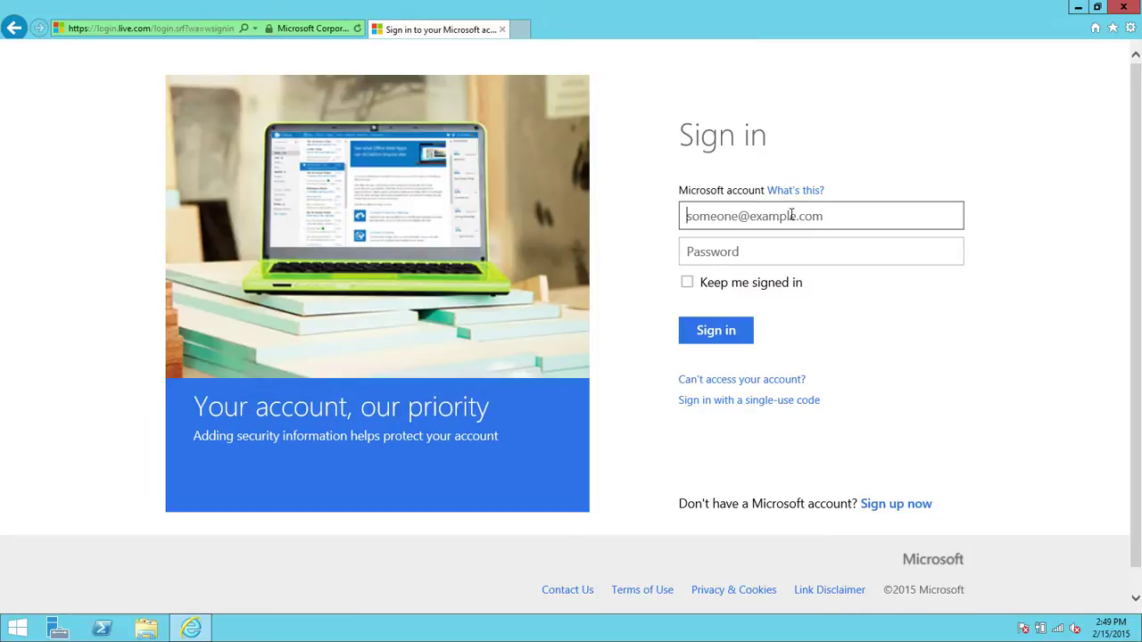
text(muhammad)
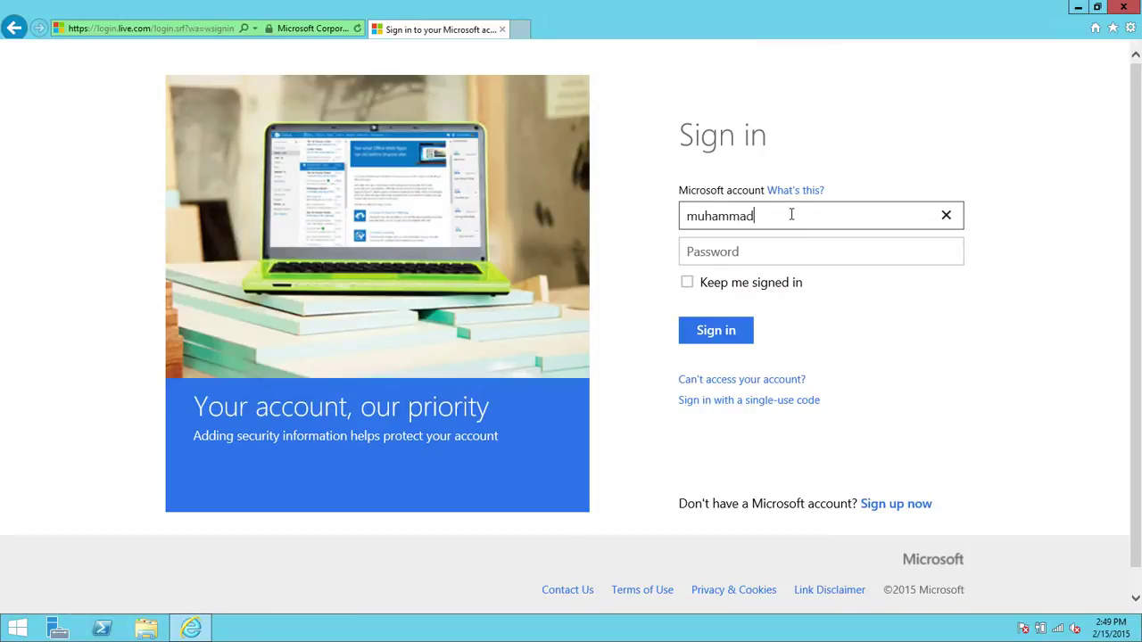
key(Tab)
text(••••••)
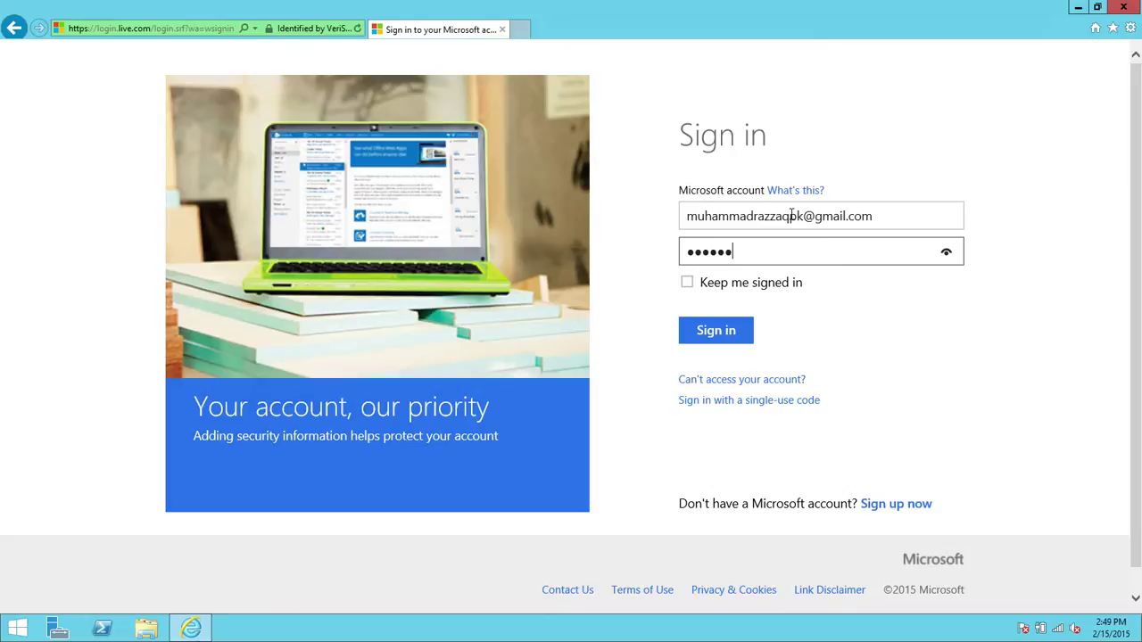
text(••)
key(Return)
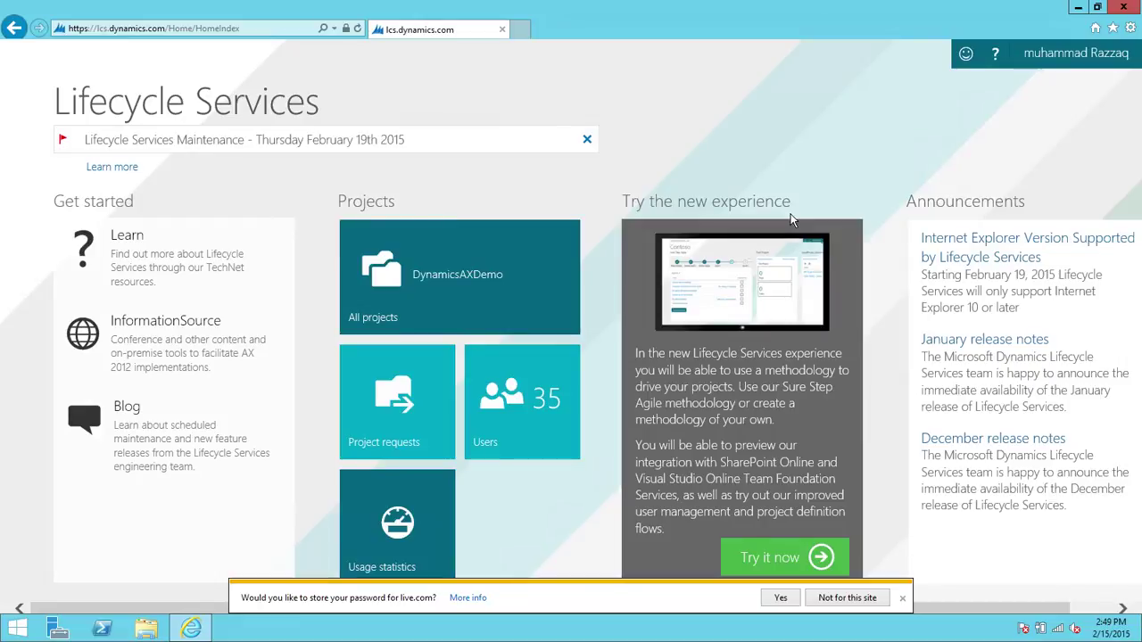
Open the DynamicsAXDemo project workspace and close the store-password notification bar
click(464, 276)
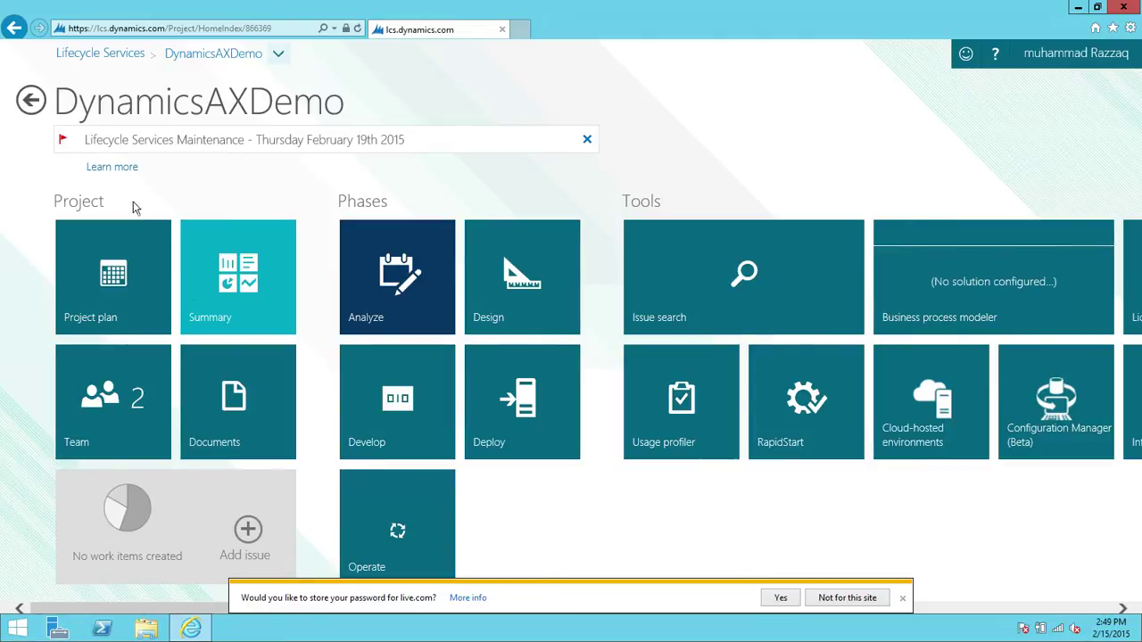
click(830, 446)
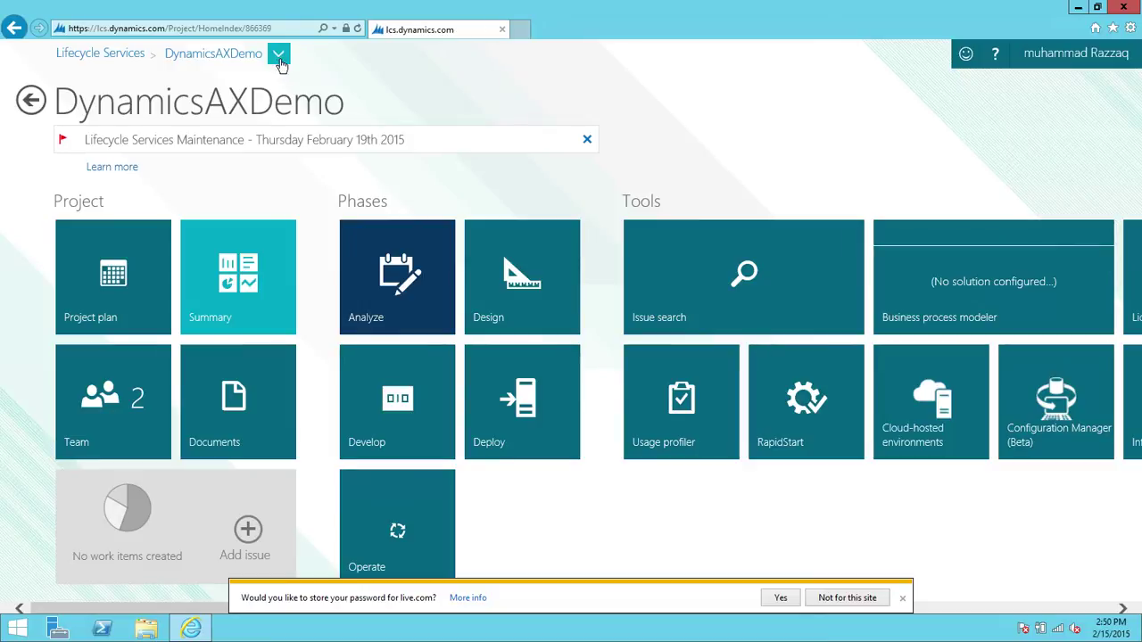
click(903, 599)
drag(696, 609, 520, 584)
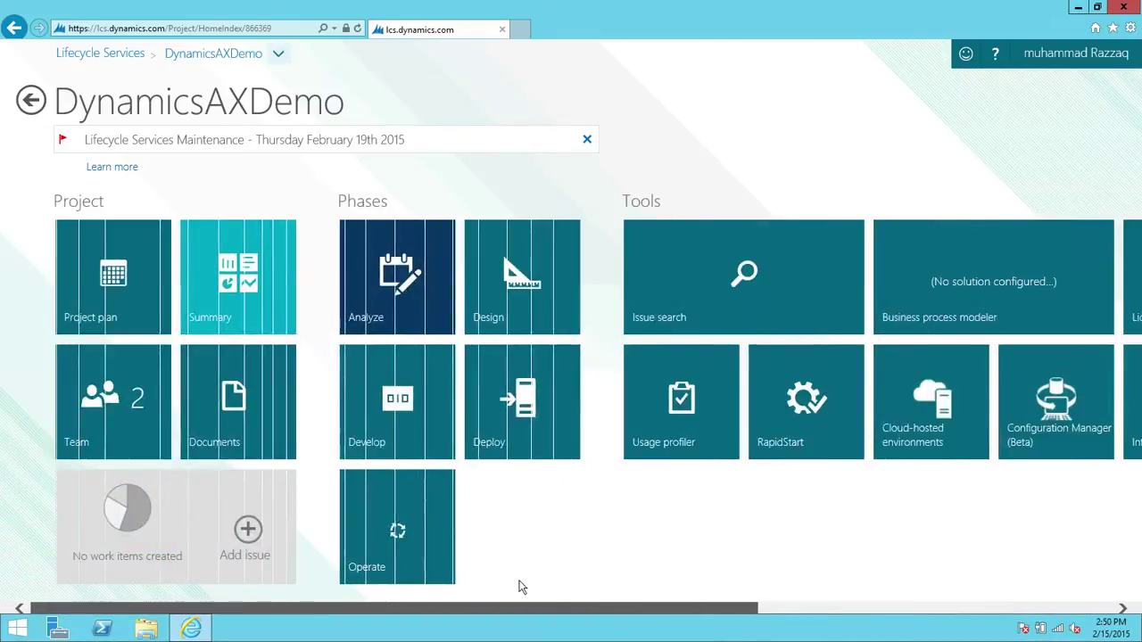
Open the System diagnostic tool from the DynamicsAXDemo breadcrumb's tool list
click(279, 58)
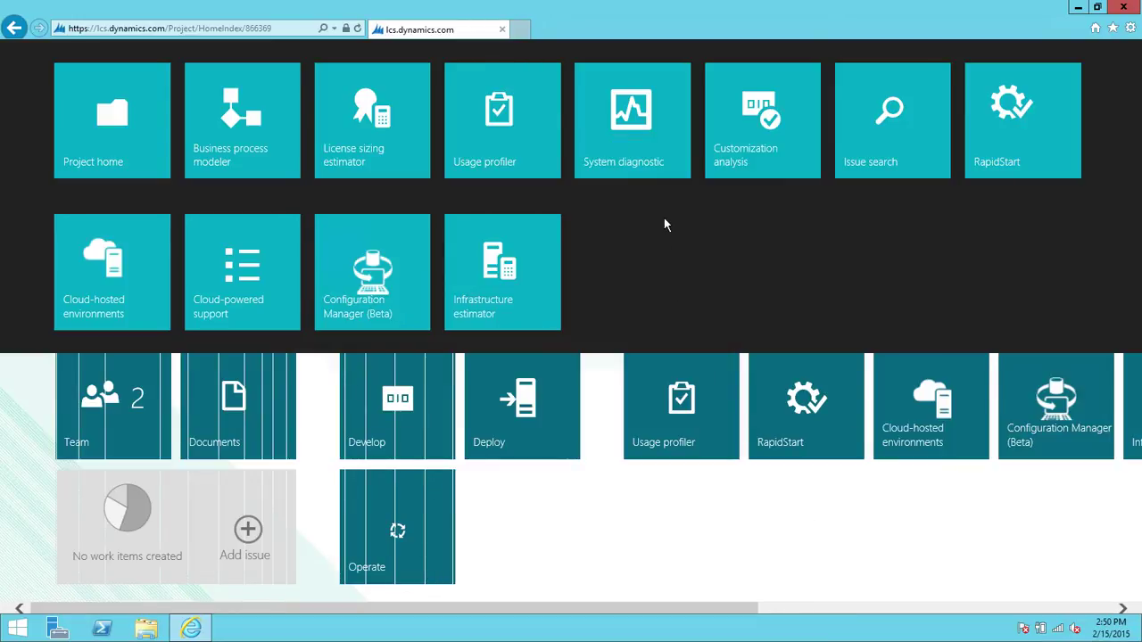
click(649, 144)
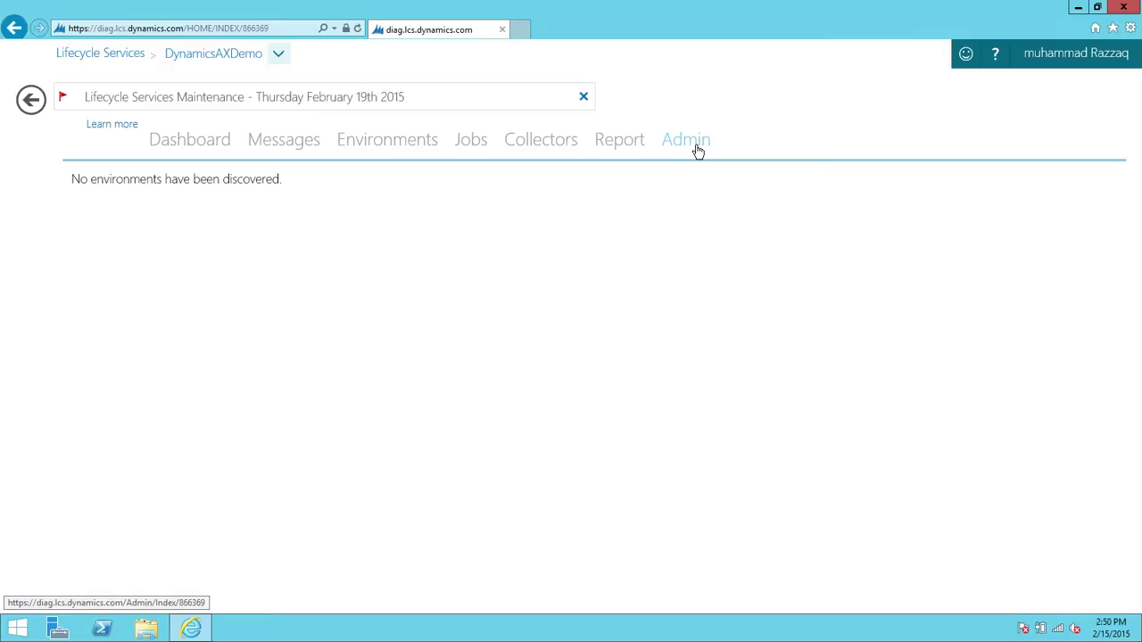
Save LCSDiagFX_x64.zip from the diagnostic Admin page into Downloads, then minimize Internet Explorer
click(701, 142)
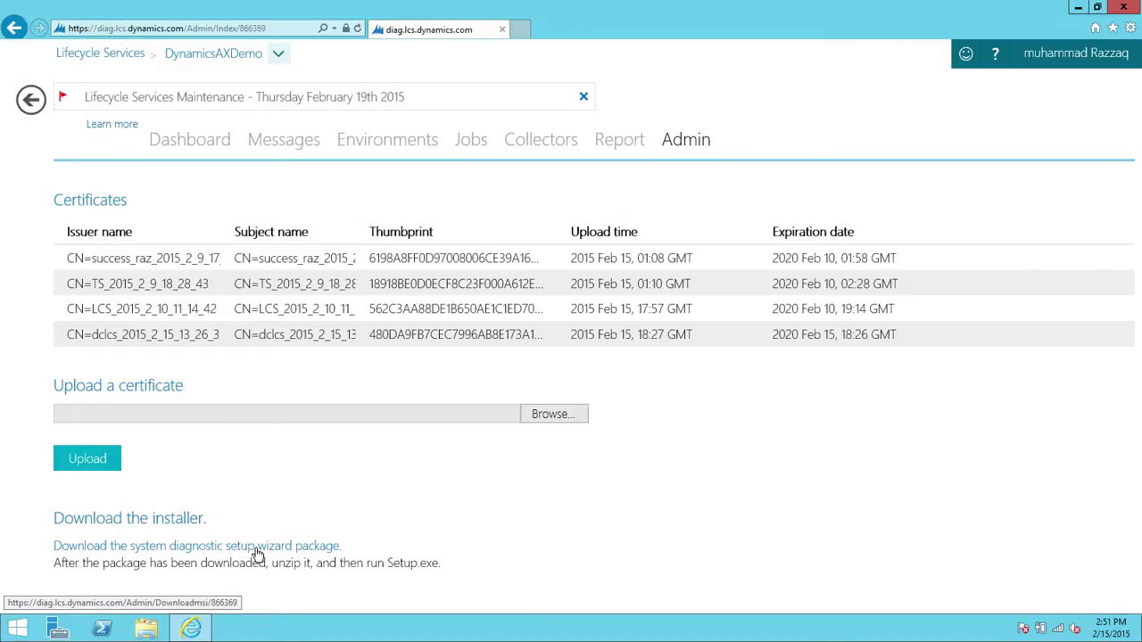
click(286, 553)
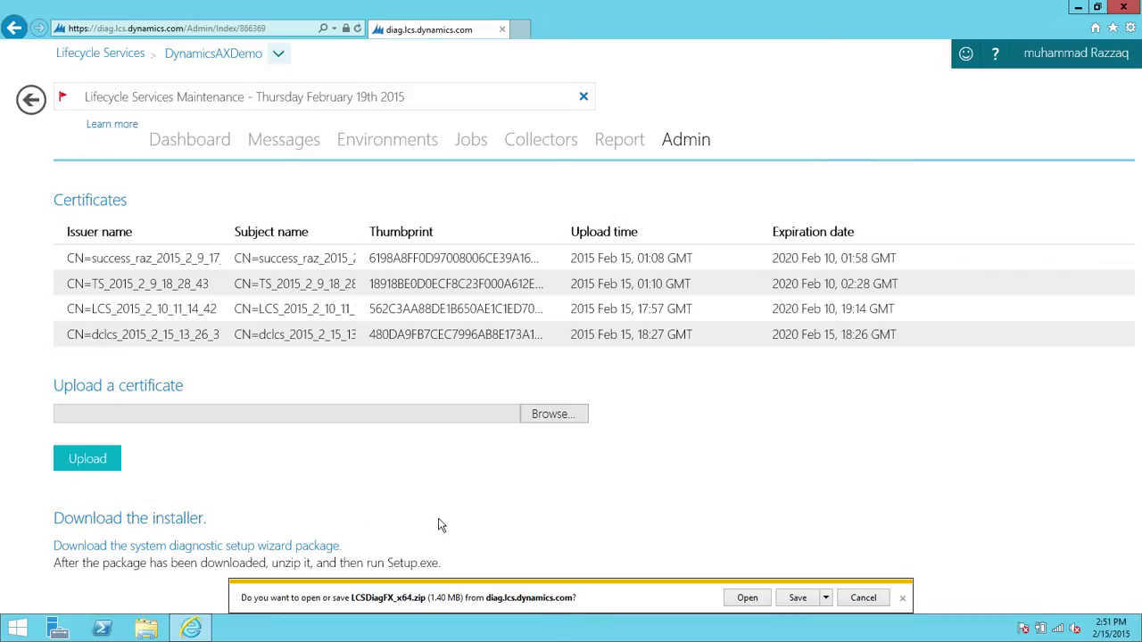
click(826, 598)
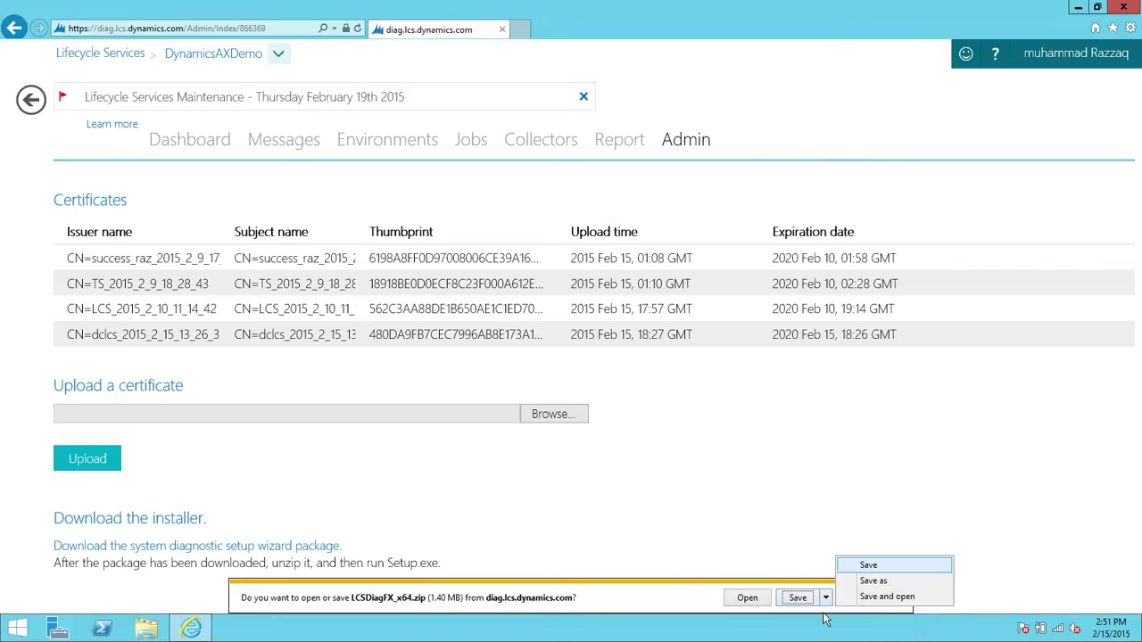
click(874, 581)
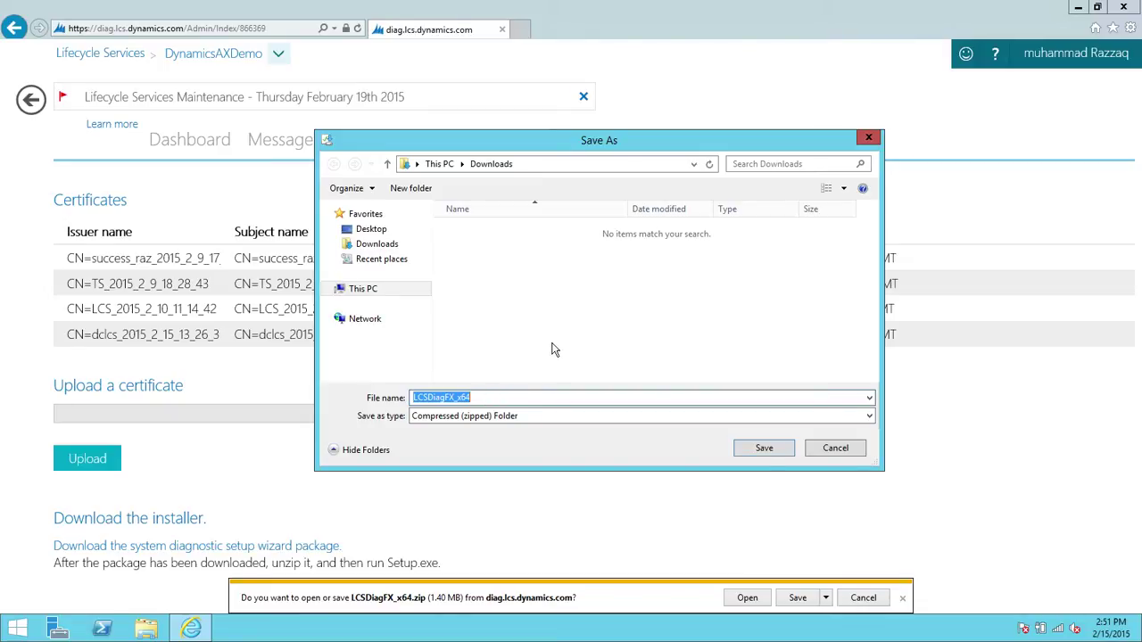
click(768, 449)
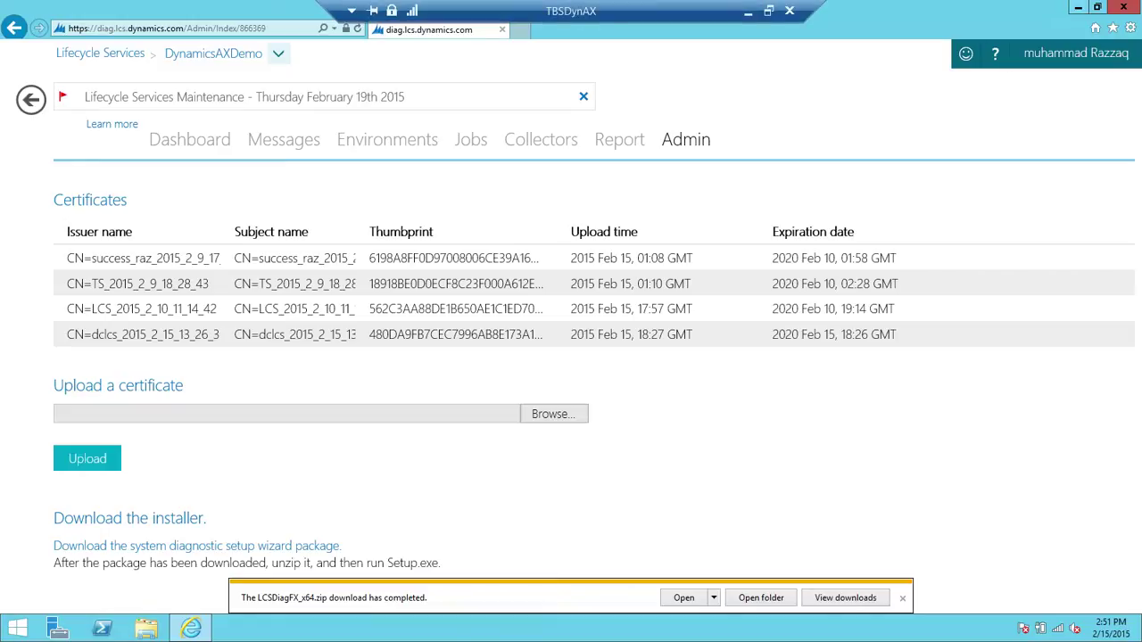
click(1078, 7)
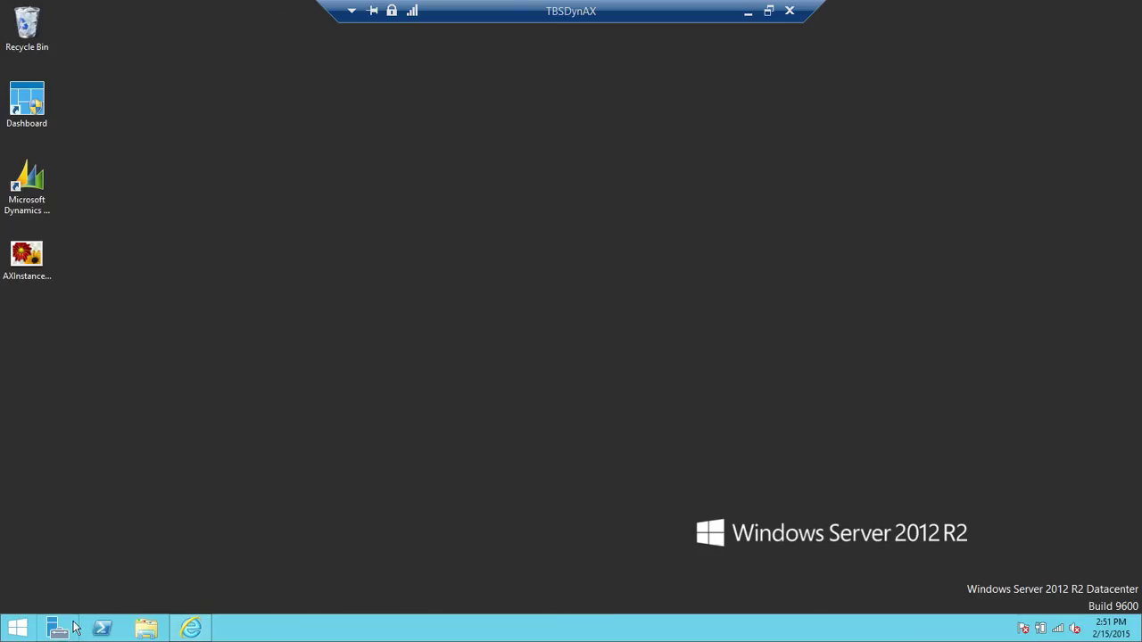
Open the Downloads folder via This PC in File Explorer
click(16, 629)
click(178, 319)
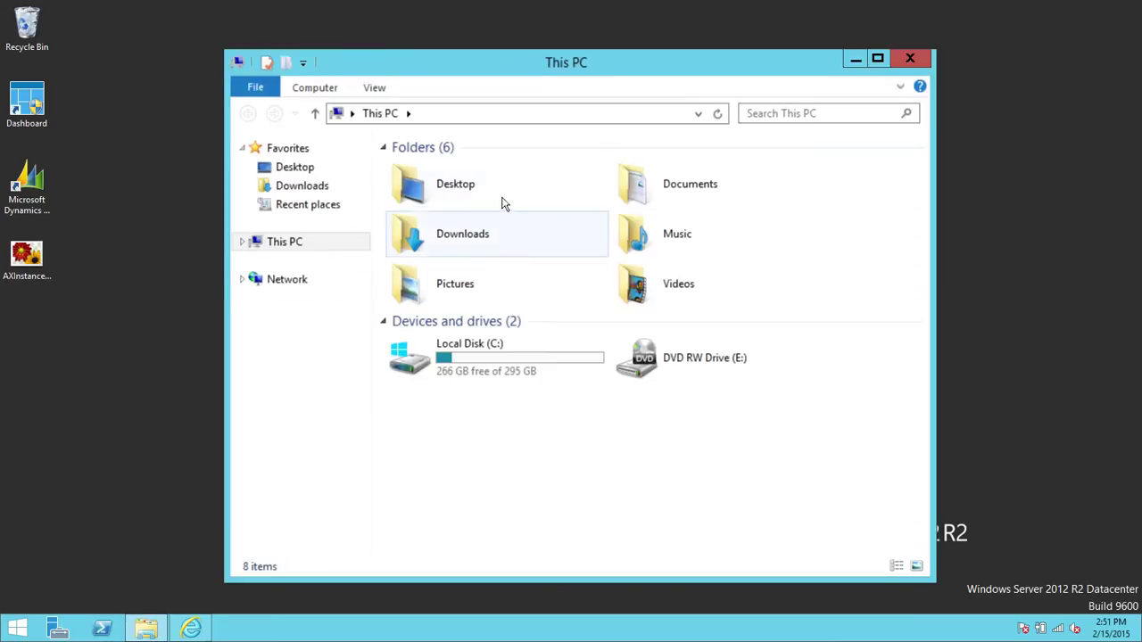
click(464, 242)
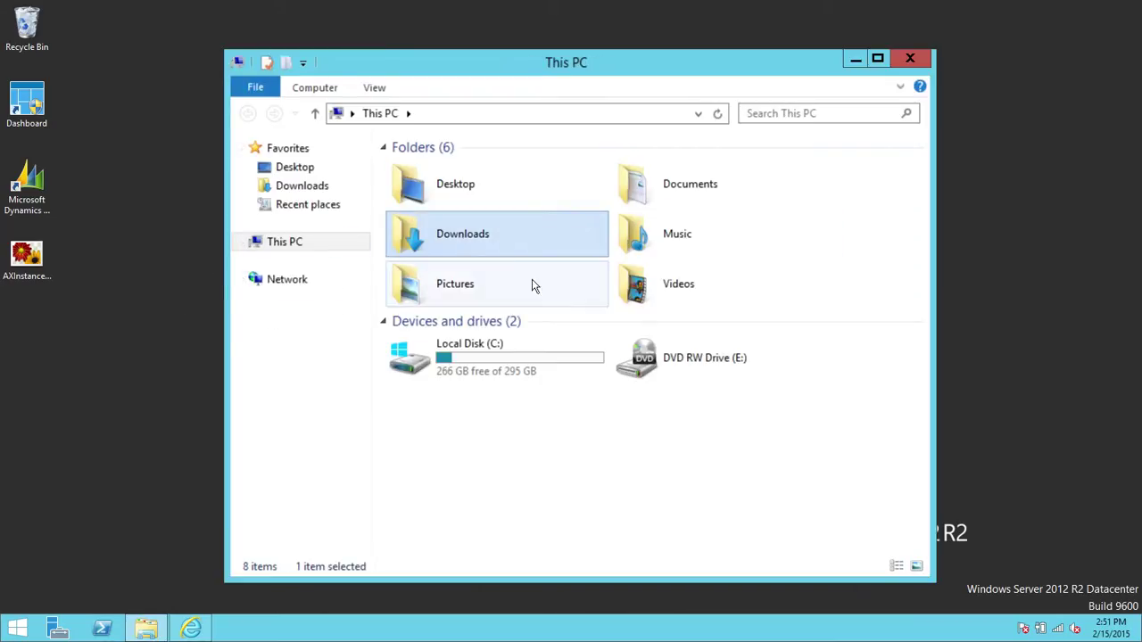
double_click(509, 242)
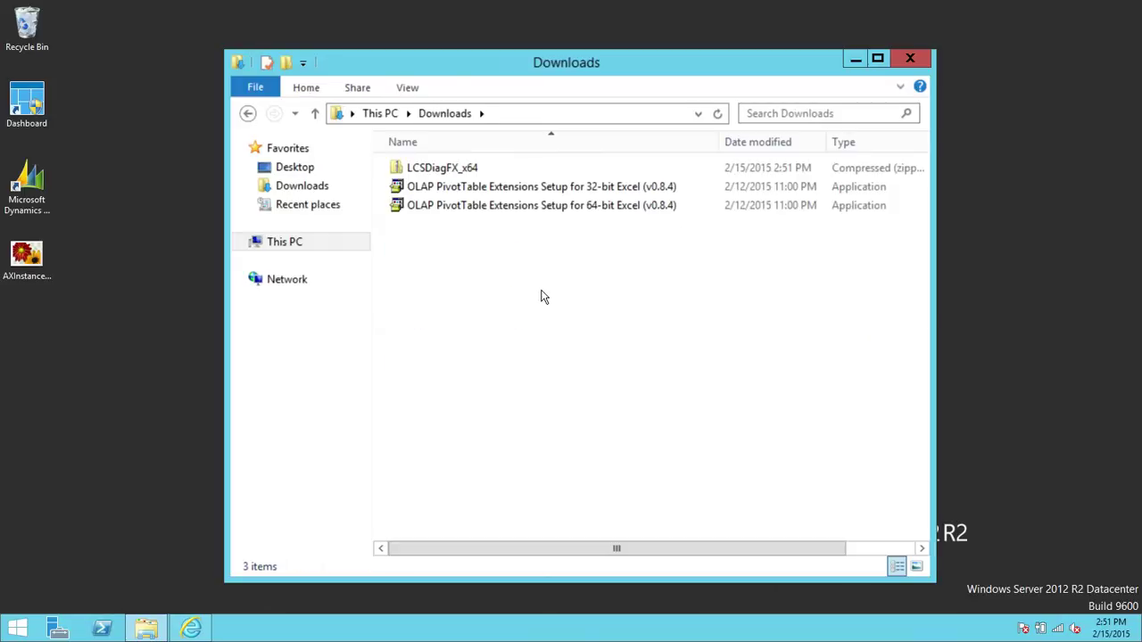
Extract all files from LCSDiagFX_x64.zip and bring up the Setup application's context menu
click(501, 166)
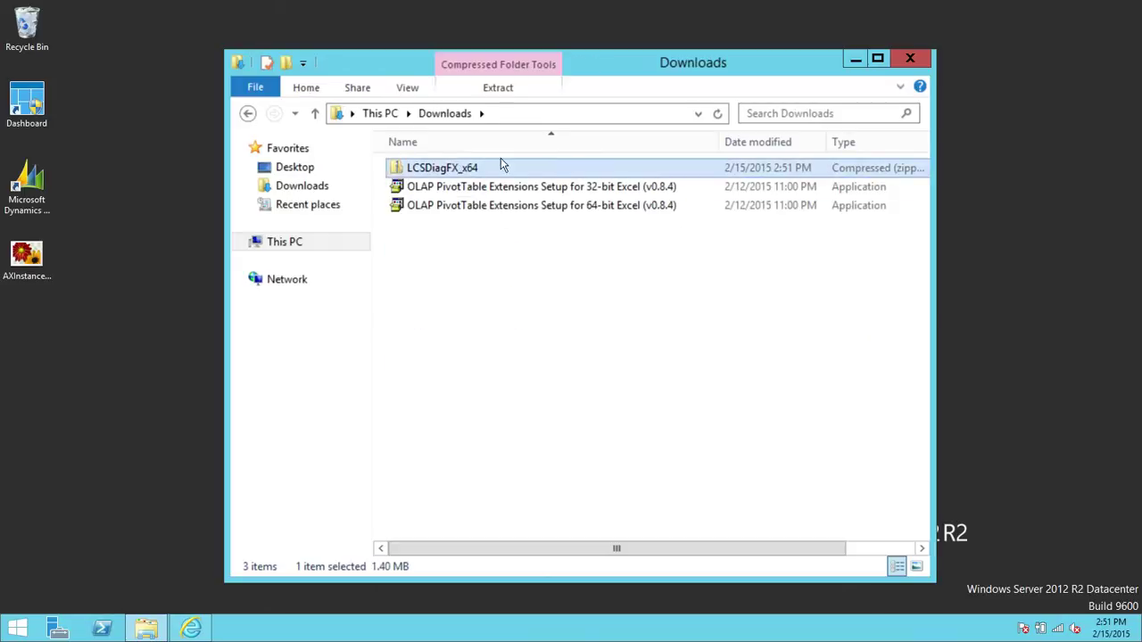
right_click(450, 173)
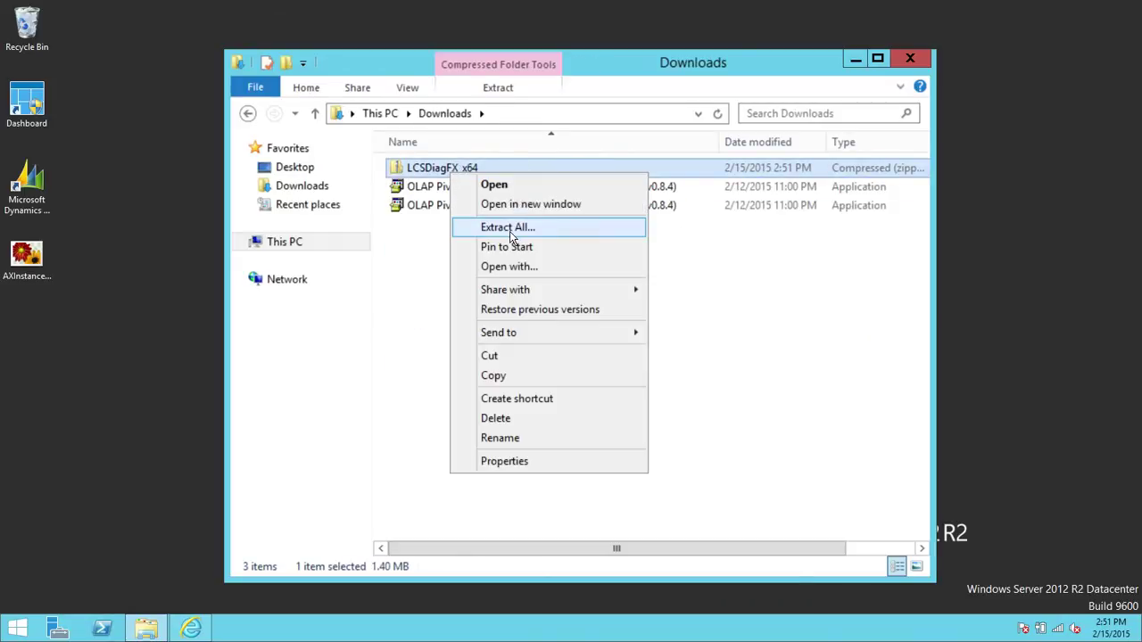
click(508, 227)
click(740, 487)
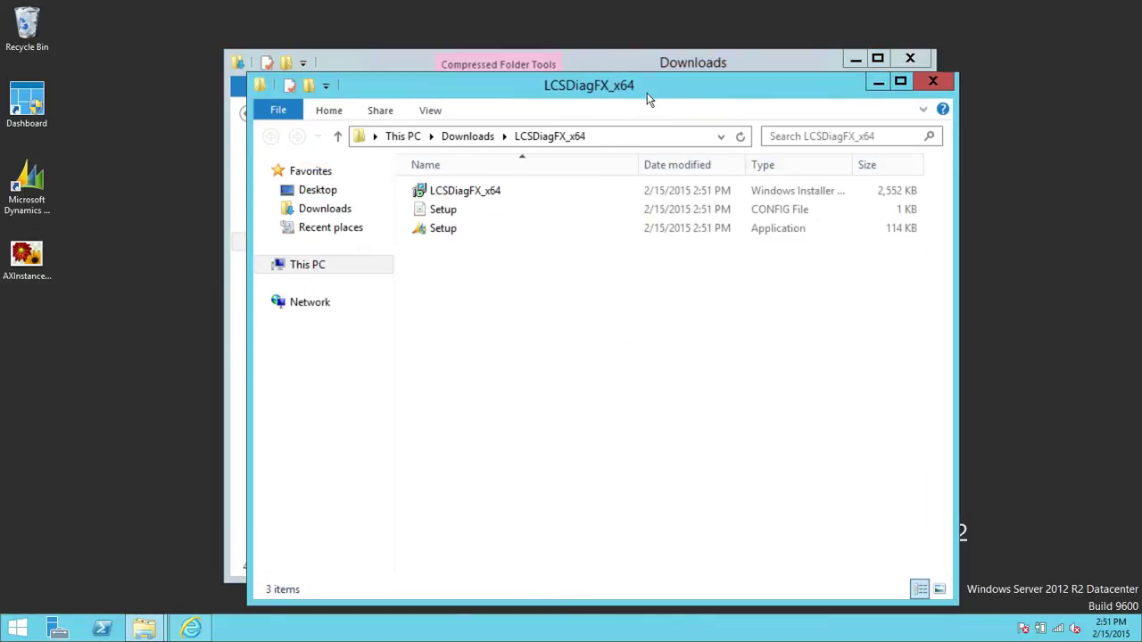
drag(647, 93, 601, 71)
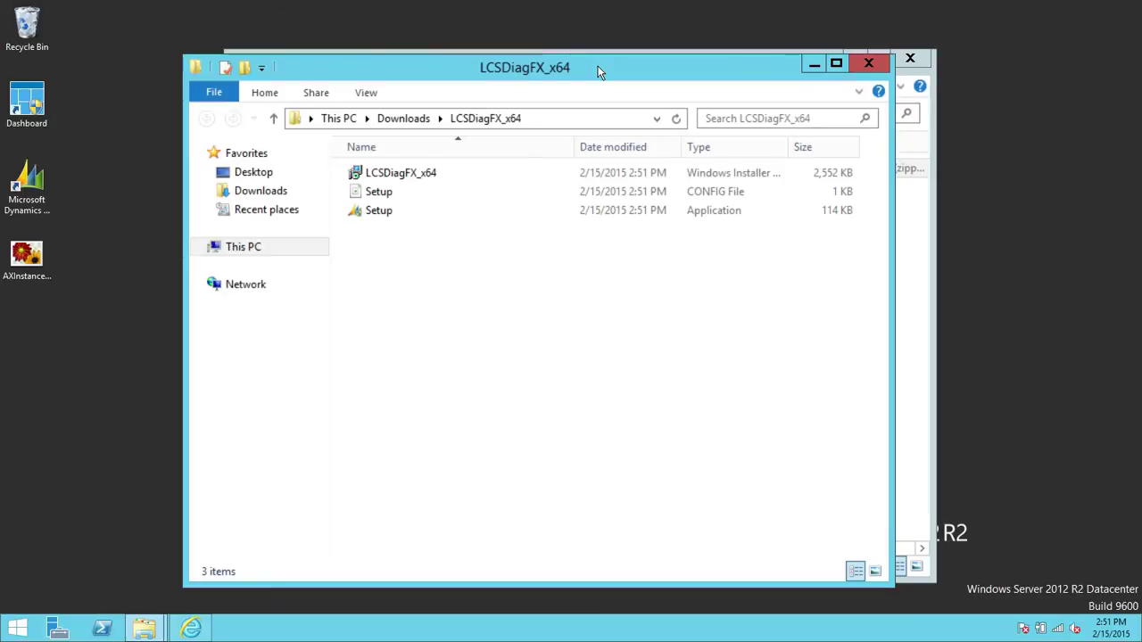
click(378, 216)
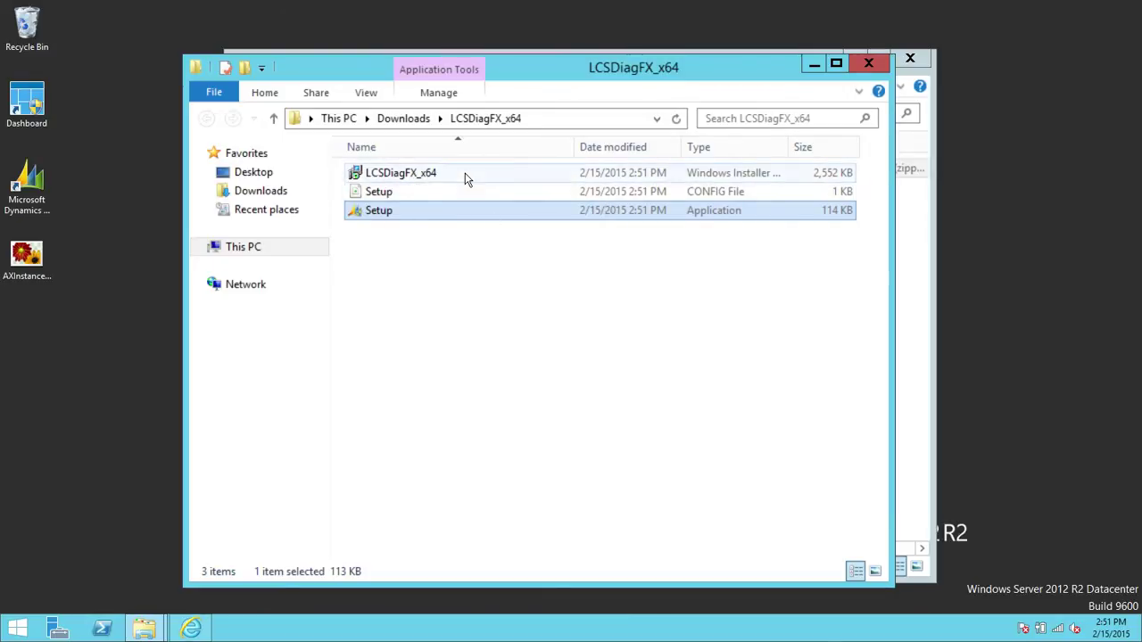
right_click(381, 219)
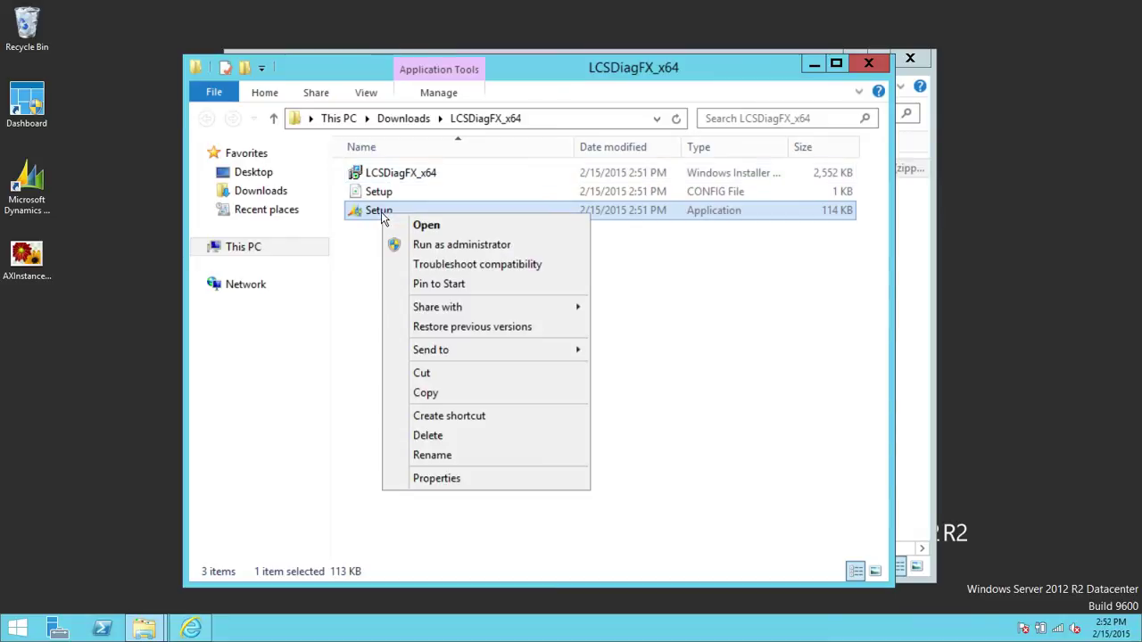
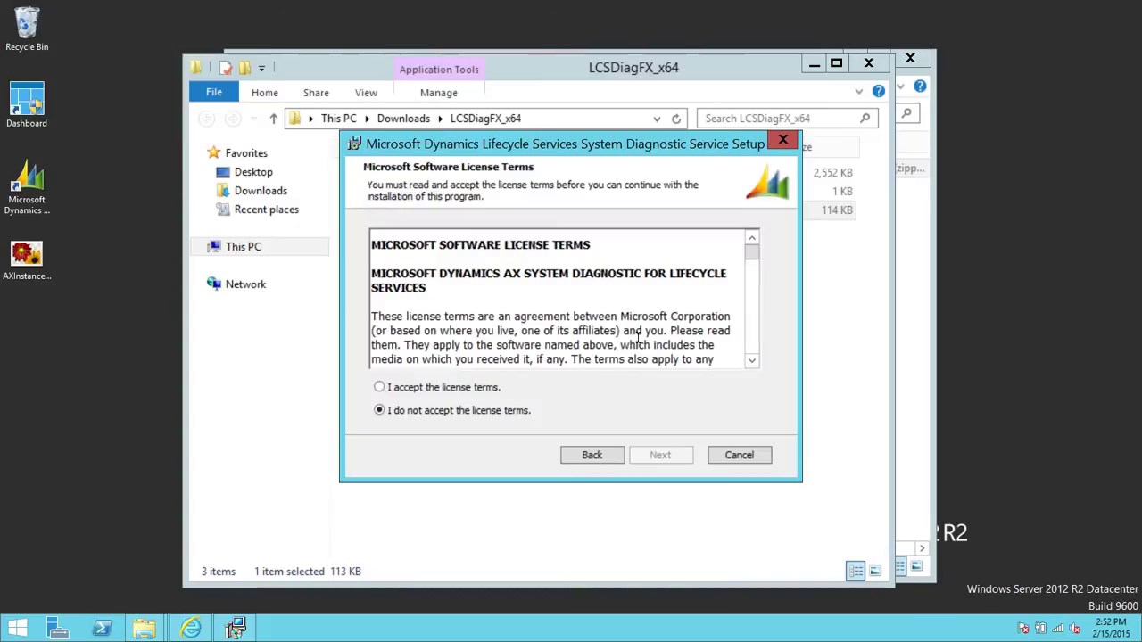
Accept the license terms and advance to the certificate type page
click(380, 387)
click(661, 457)
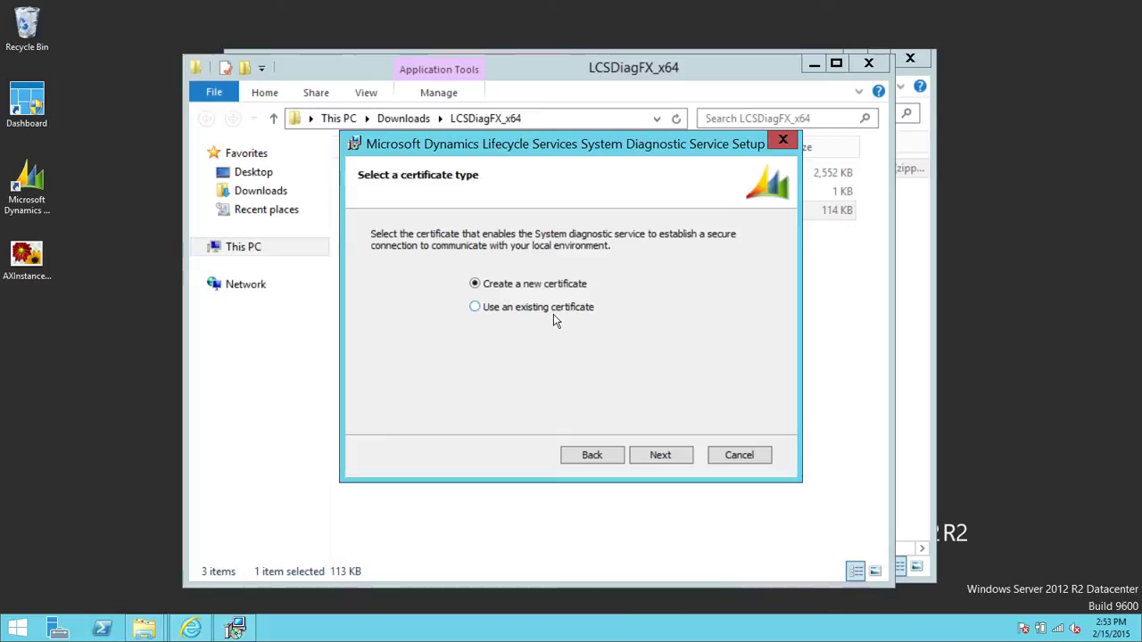
Create a new certificate with subject name prefix LCS_TRUST and bring up the LCSDiagFX_x64 folder
click(662, 455)
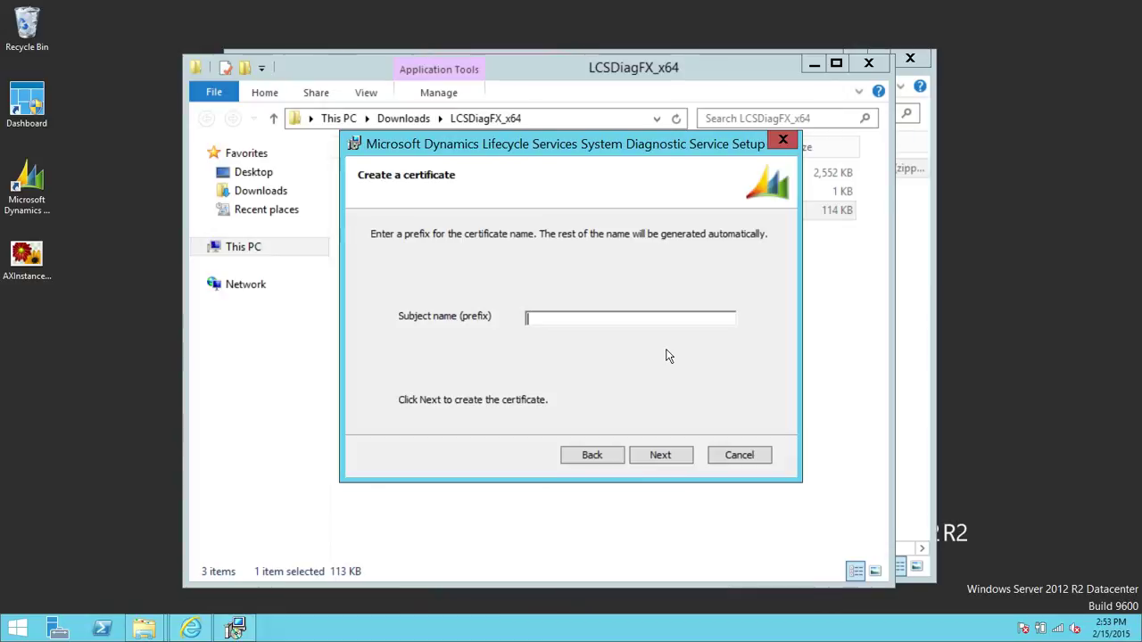
text(LCS_TRUST)
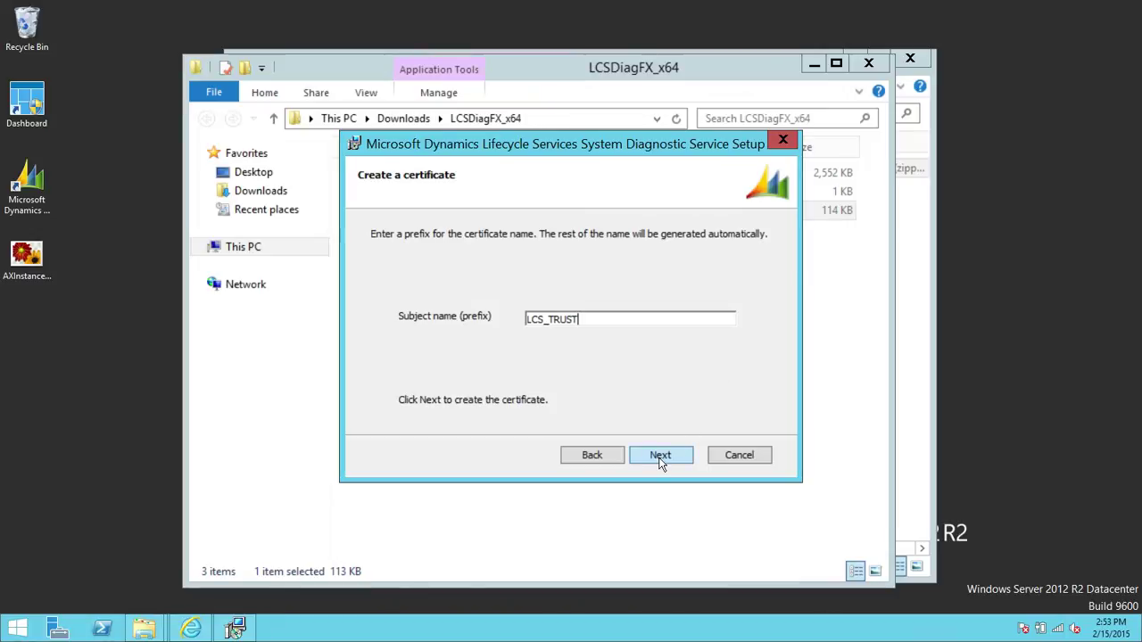
click(660, 460)
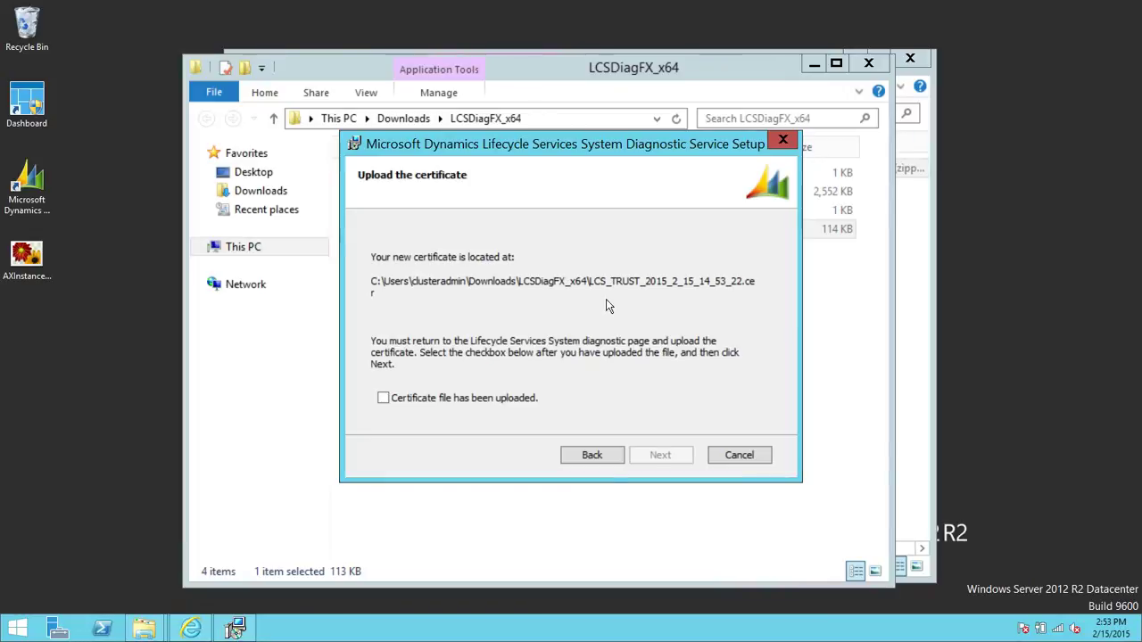
click(248, 358)
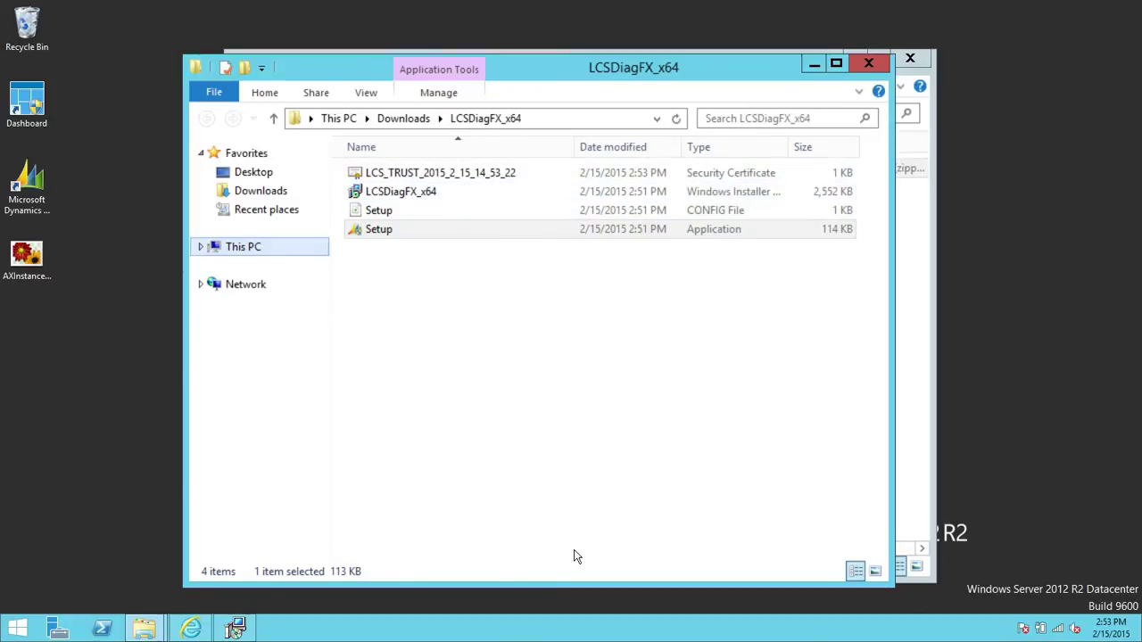
Upload the LCS_TRUST certificate from Downloads\LCSDiagFX_x64 on the LCS Admin page, then minimize the browser
click(191, 629)
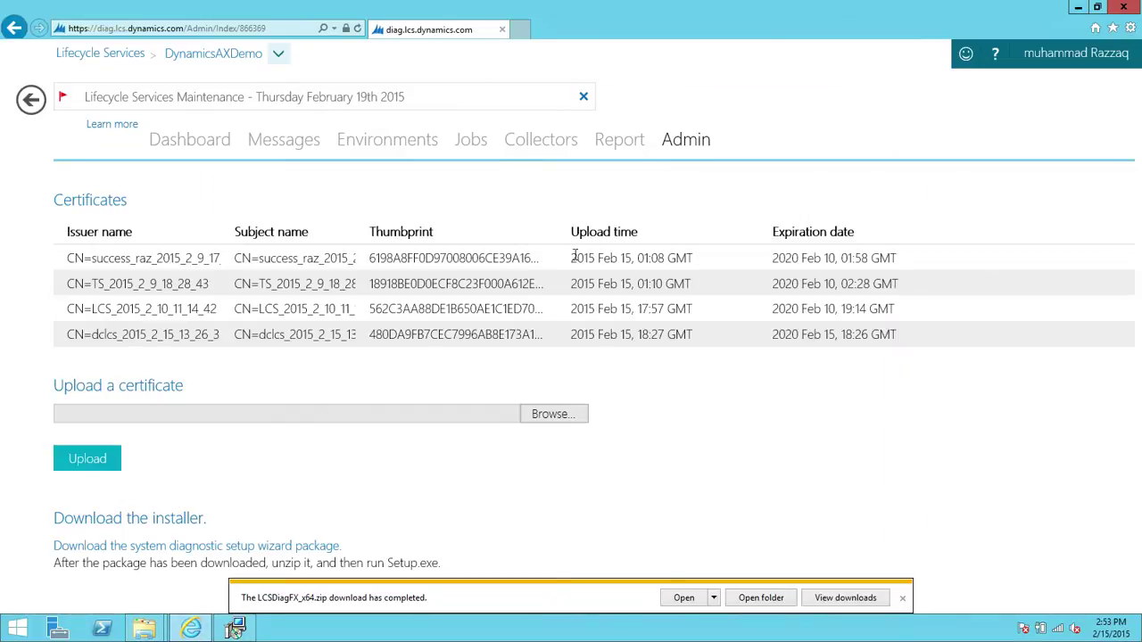
click(561, 418)
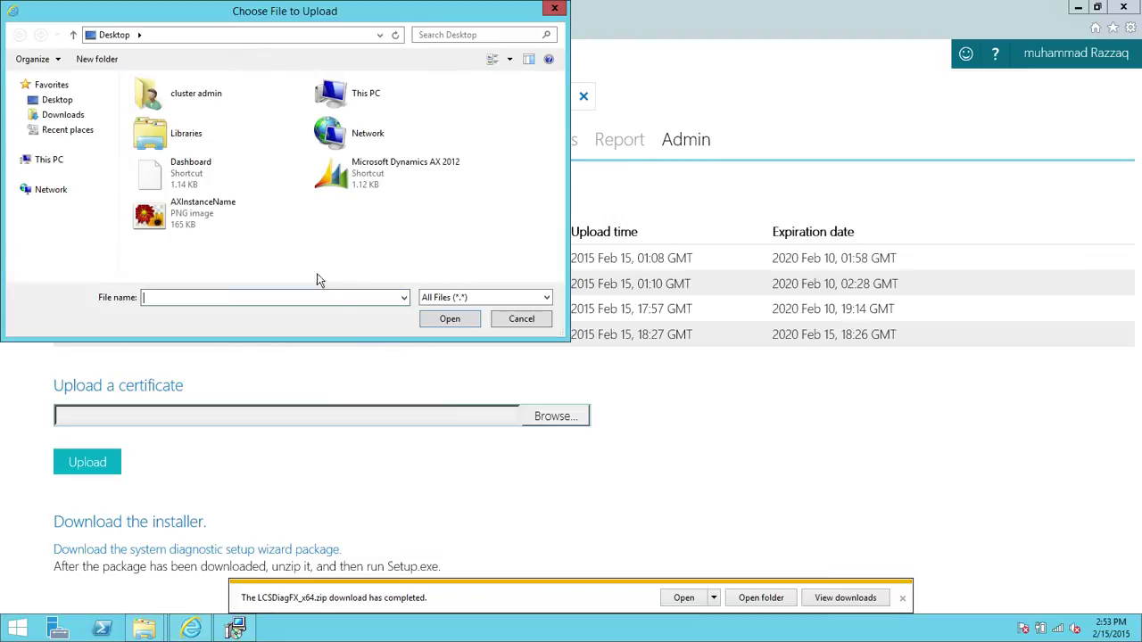
click(75, 115)
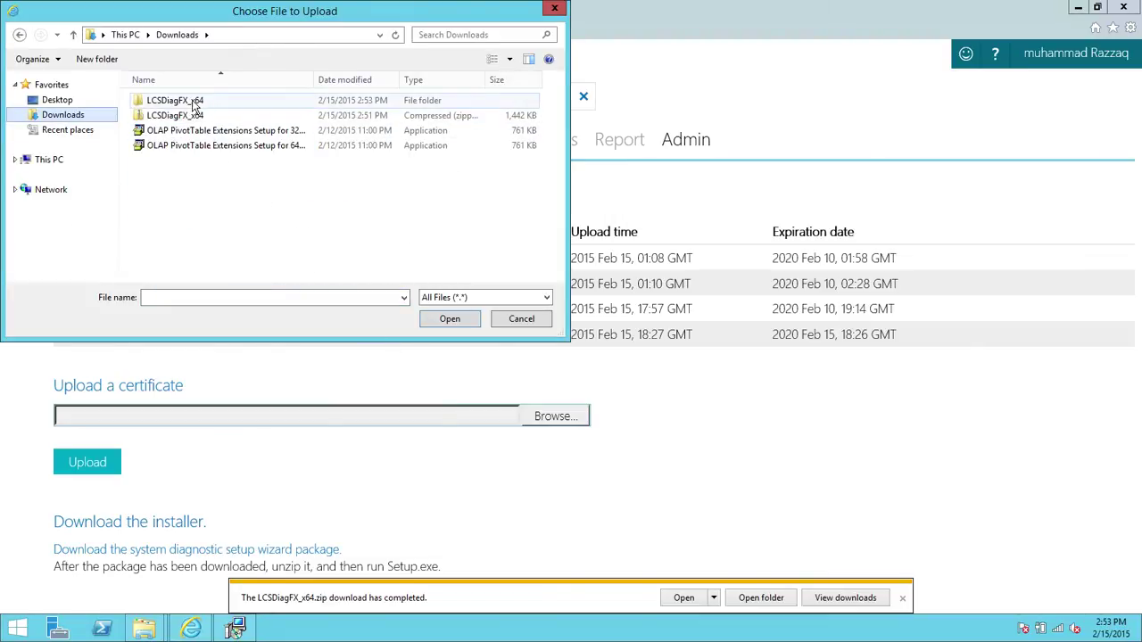
double_click(195, 104)
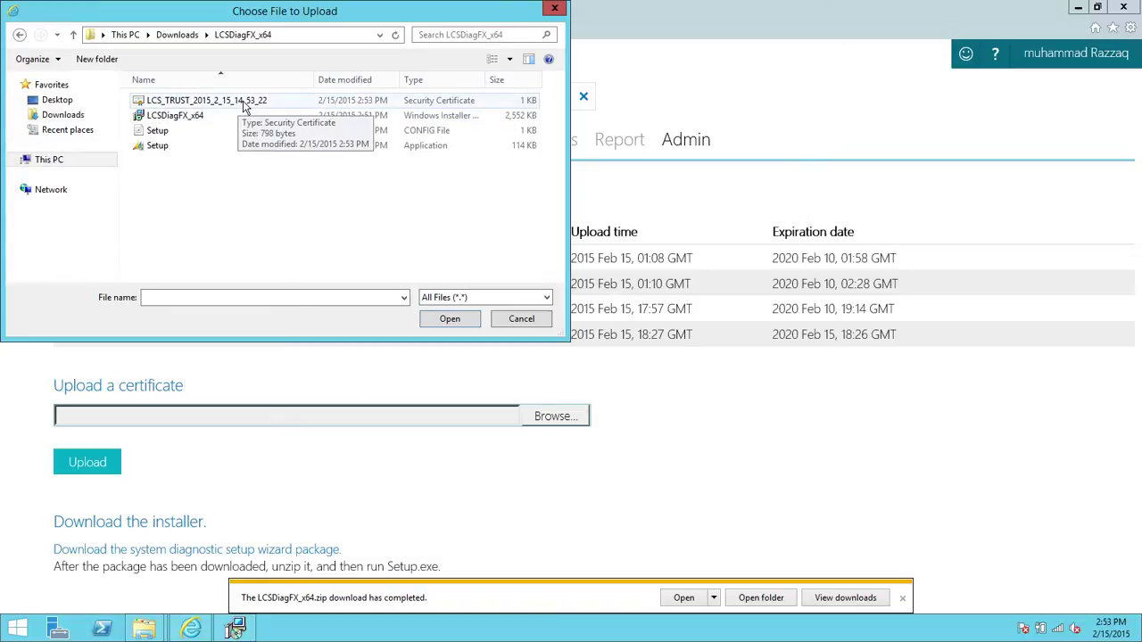
double_click(244, 105)
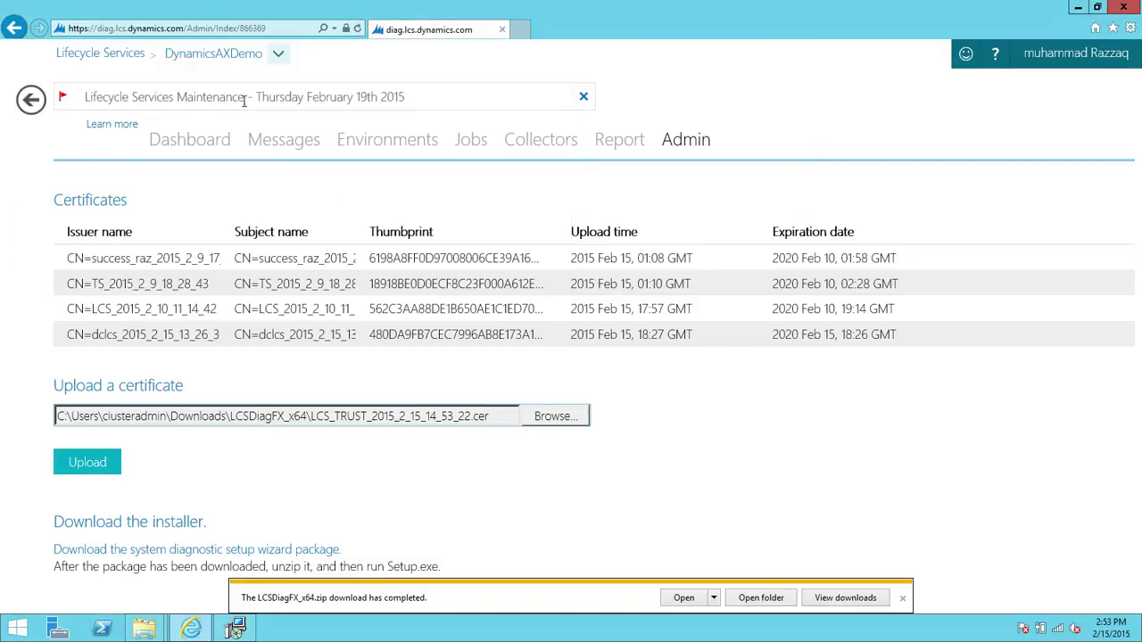
click(90, 464)
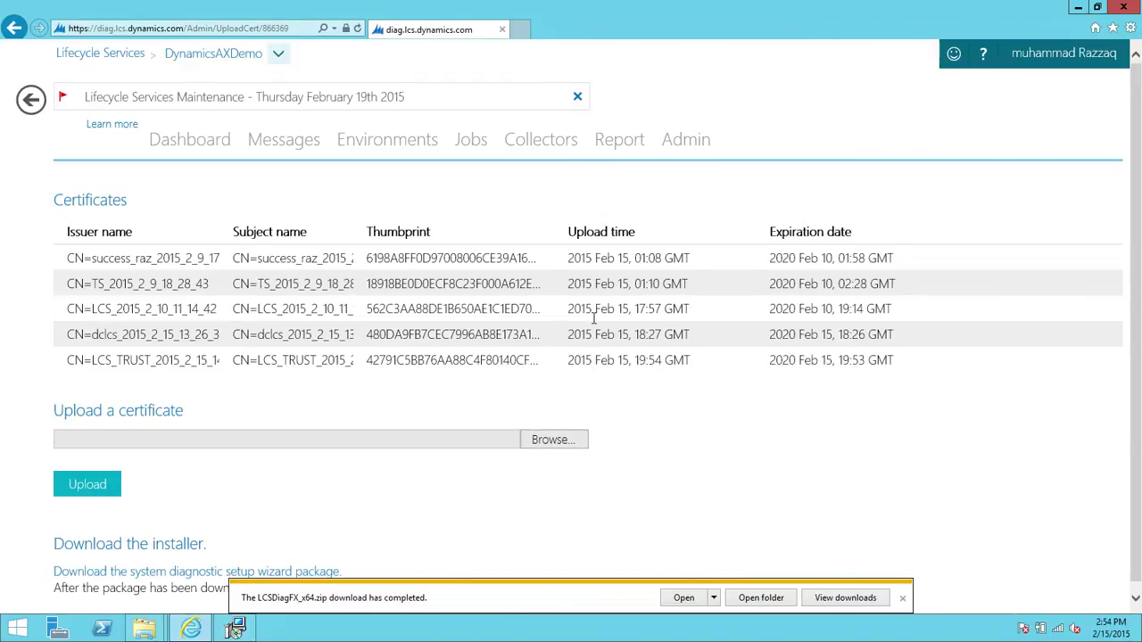
click(1078, 10)
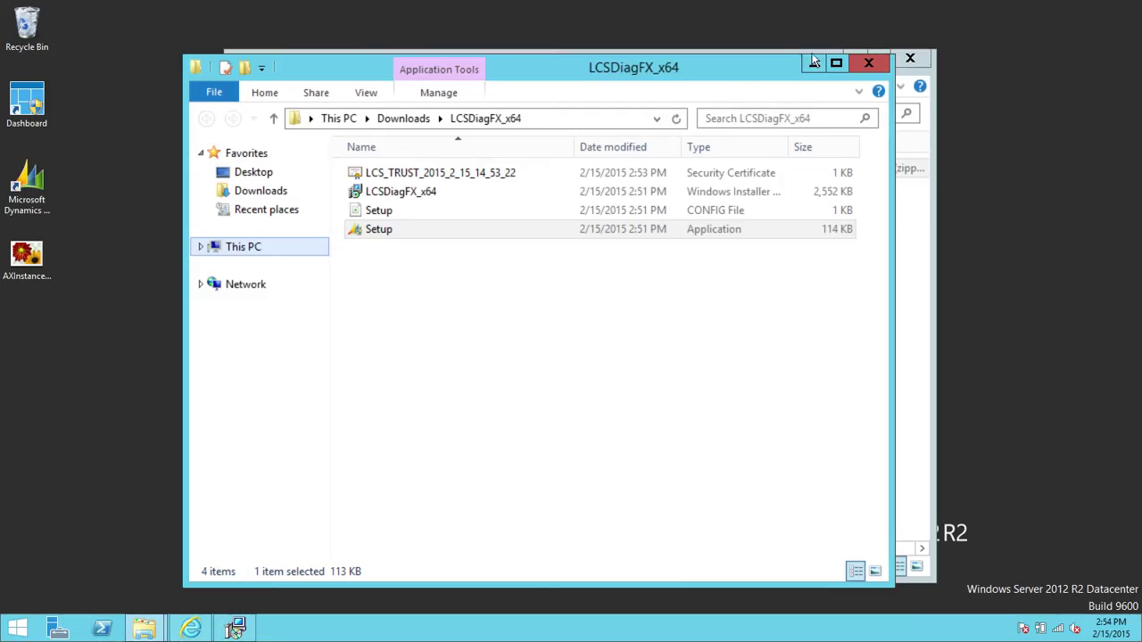
Confirm 'Certificate file has been uploaded' and continue to the service account page
click(812, 66)
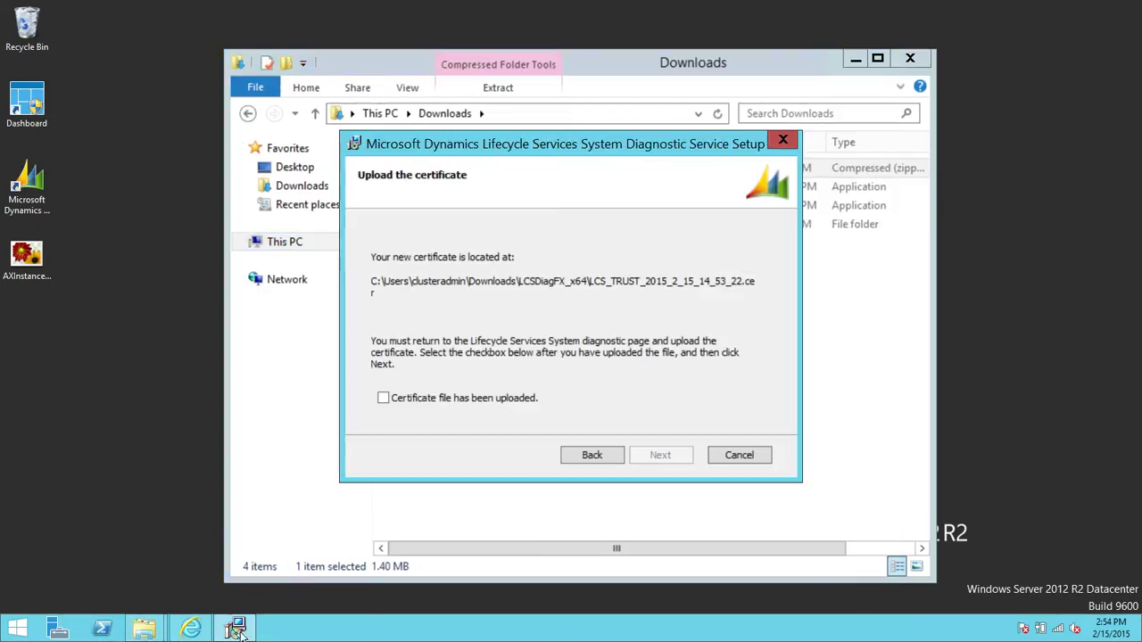
click(384, 399)
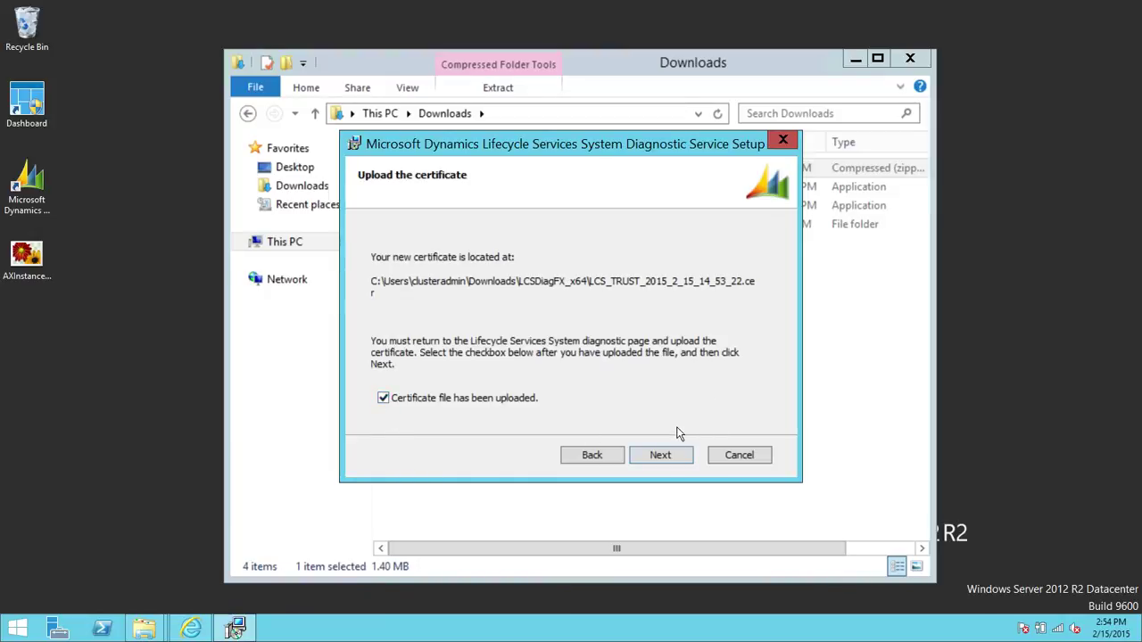
click(662, 456)
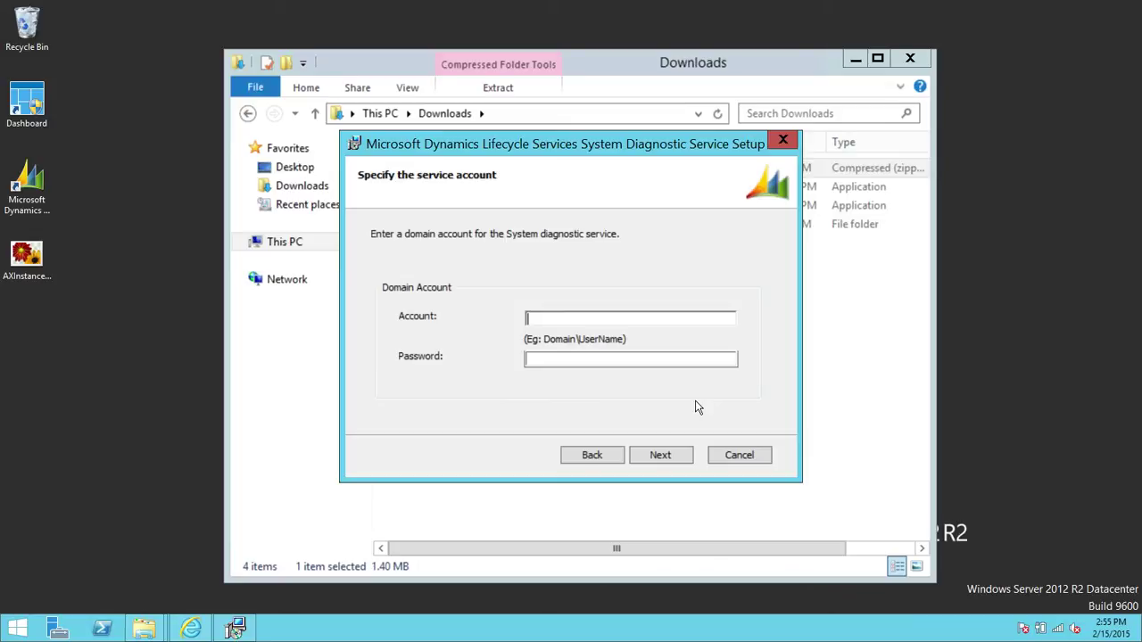
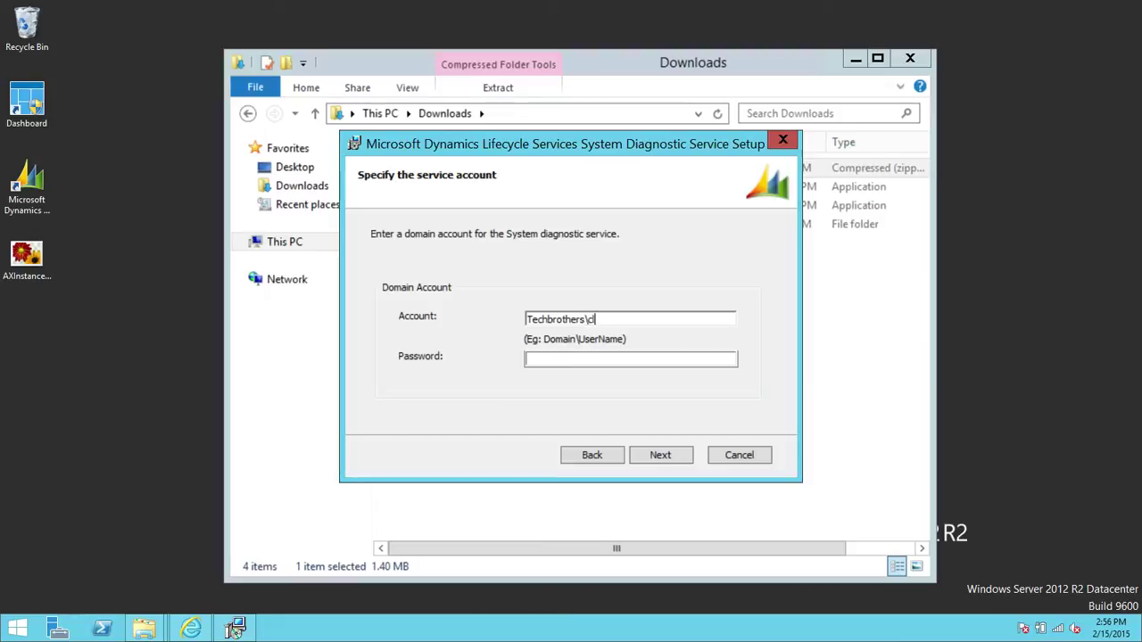
Enter the domain service account name and its password
click(571, 360)
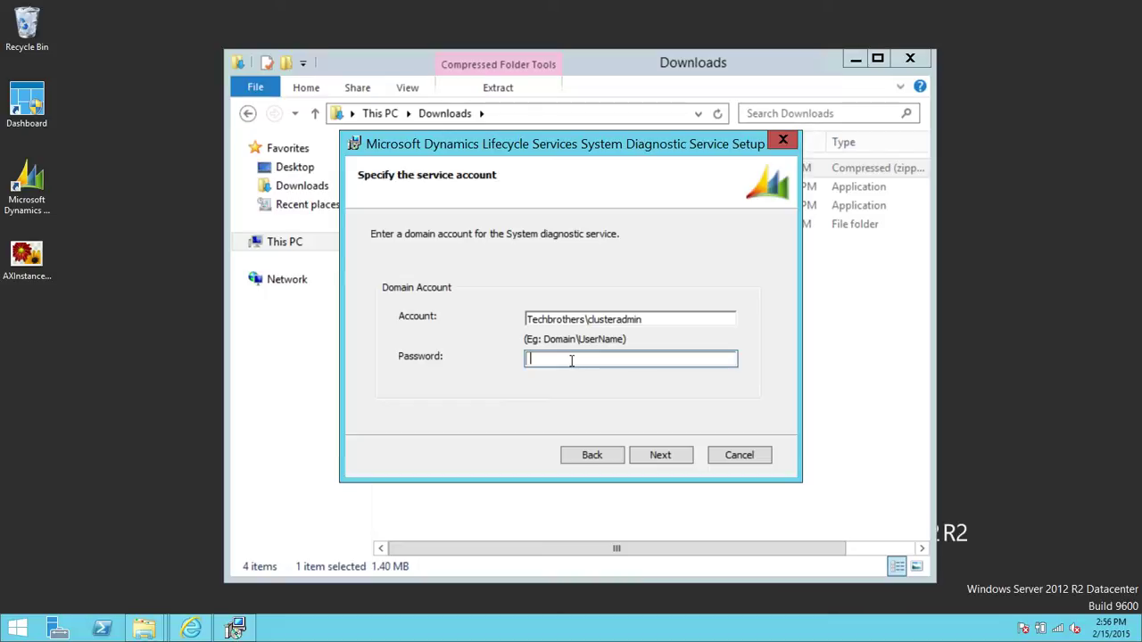
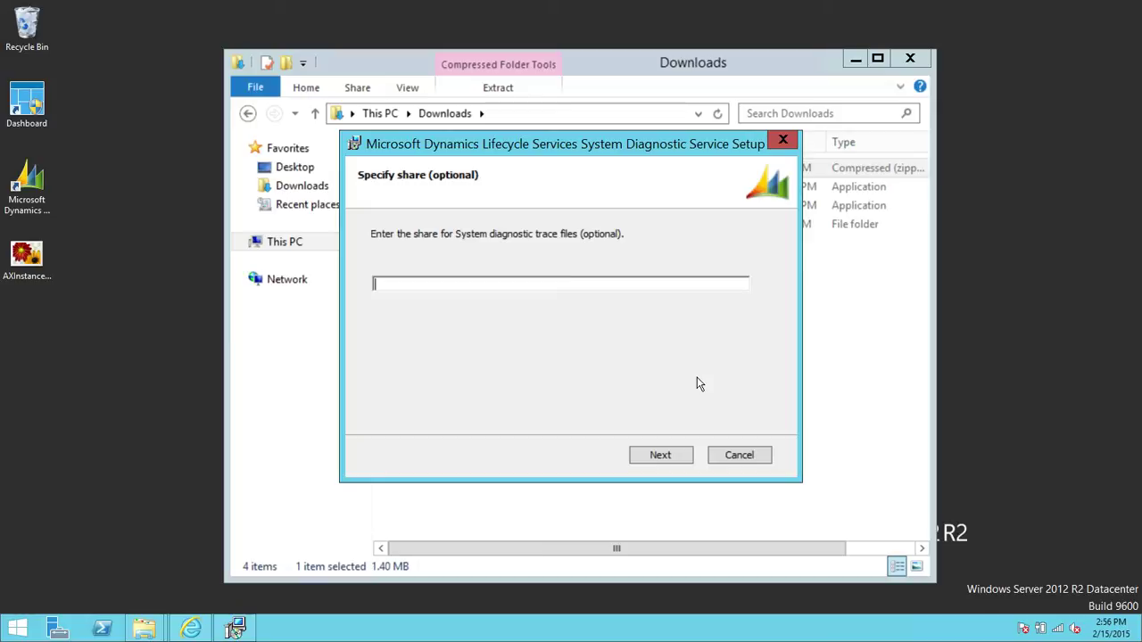
Create a new folder named SystemDiagnostics inside C:\DynamicsAX
click(18, 628)
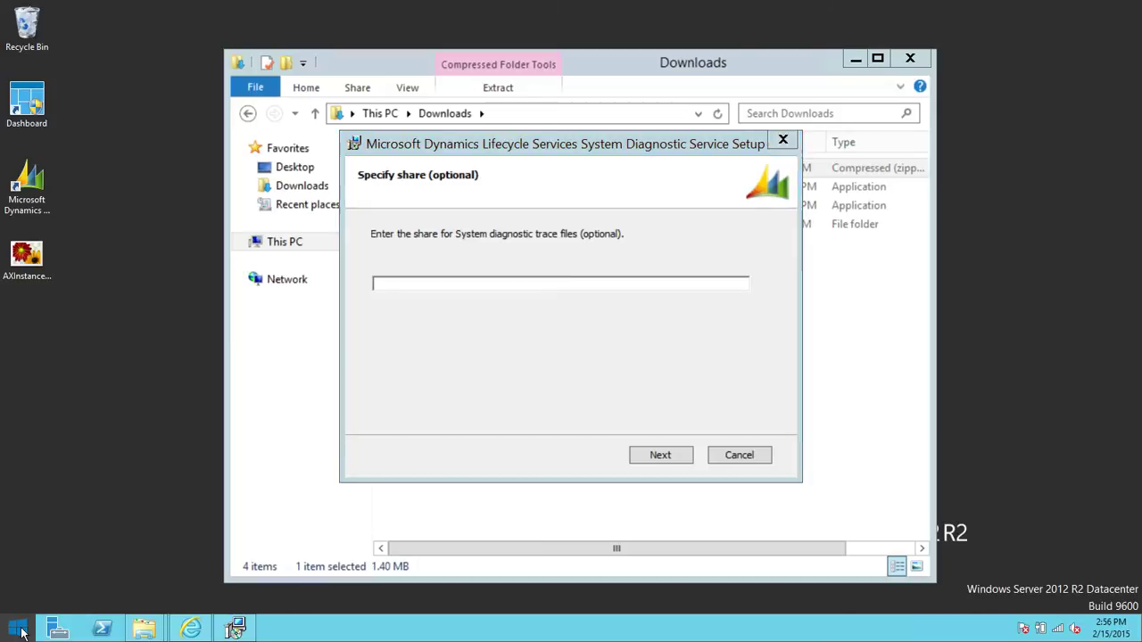
click(154, 304)
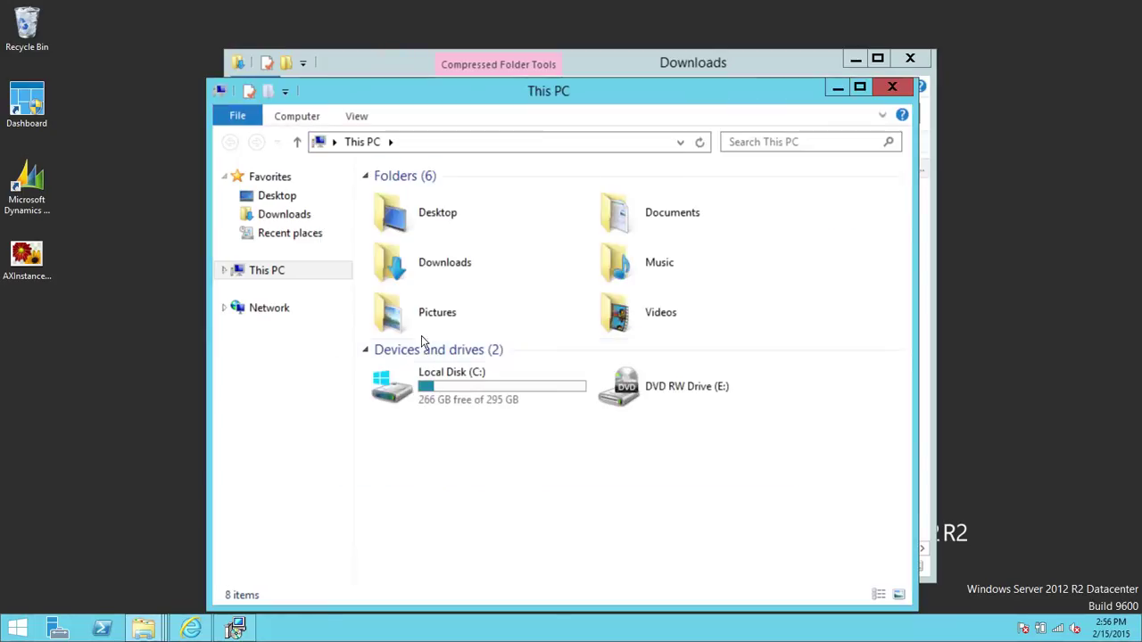
double_click(476, 385)
right_click(453, 421)
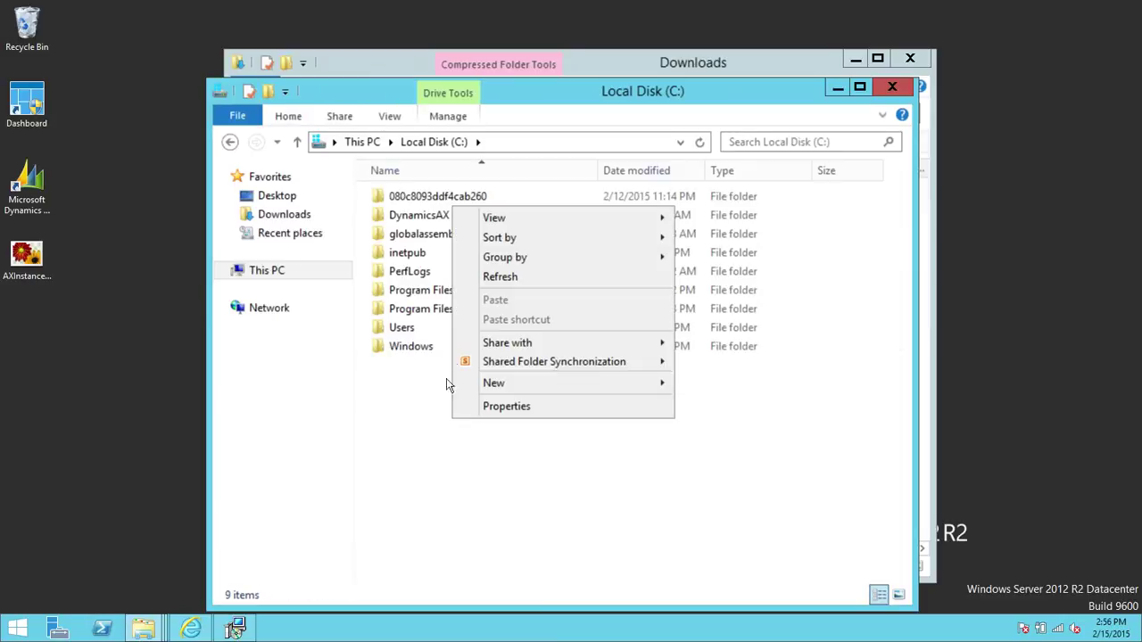
click(270, 420)
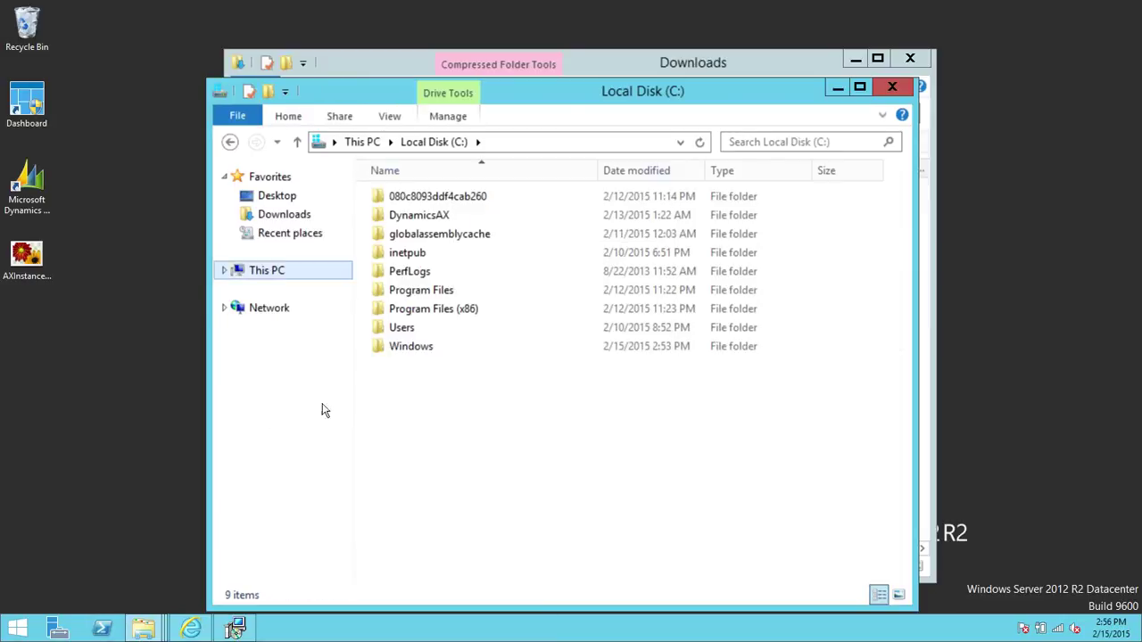
double_click(424, 215)
right_click(411, 300)
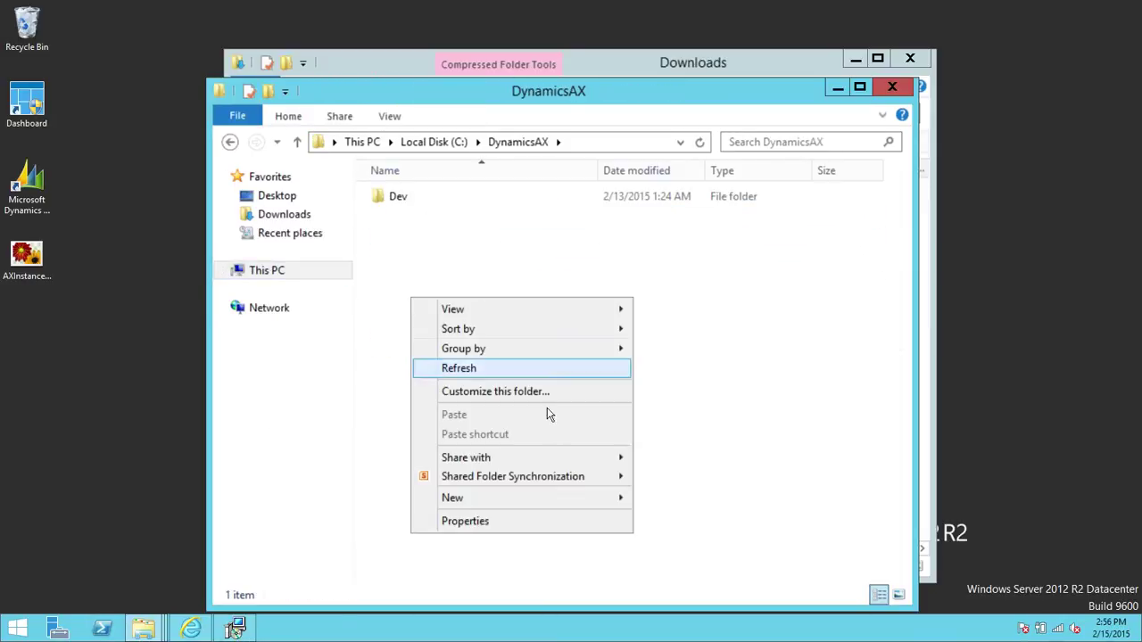
mouse_move(586, 501)
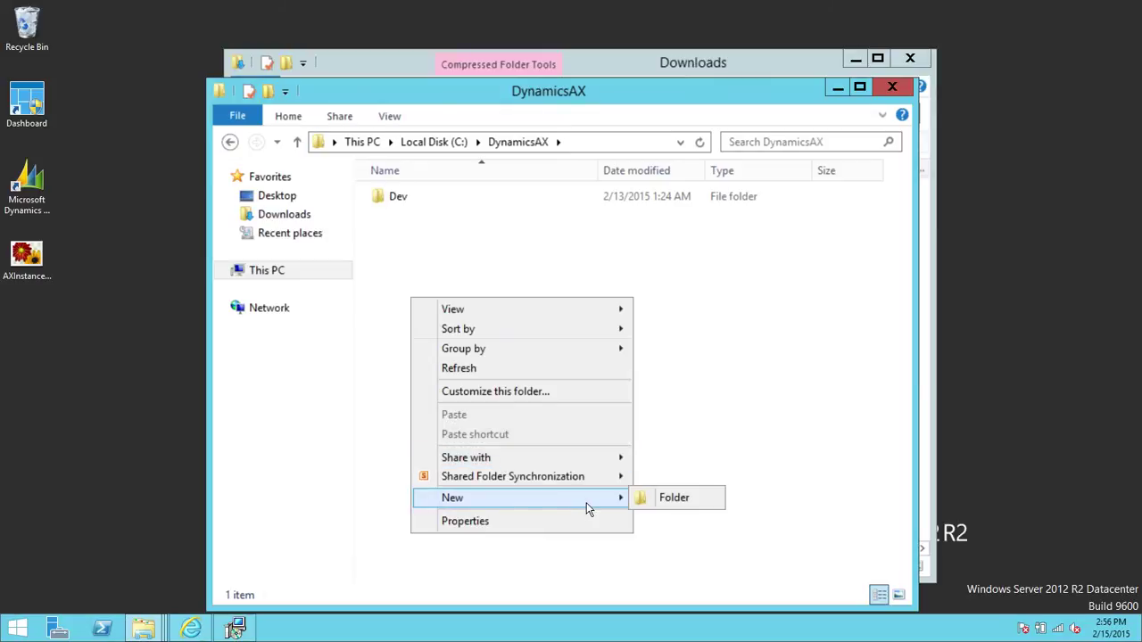
click(674, 498)
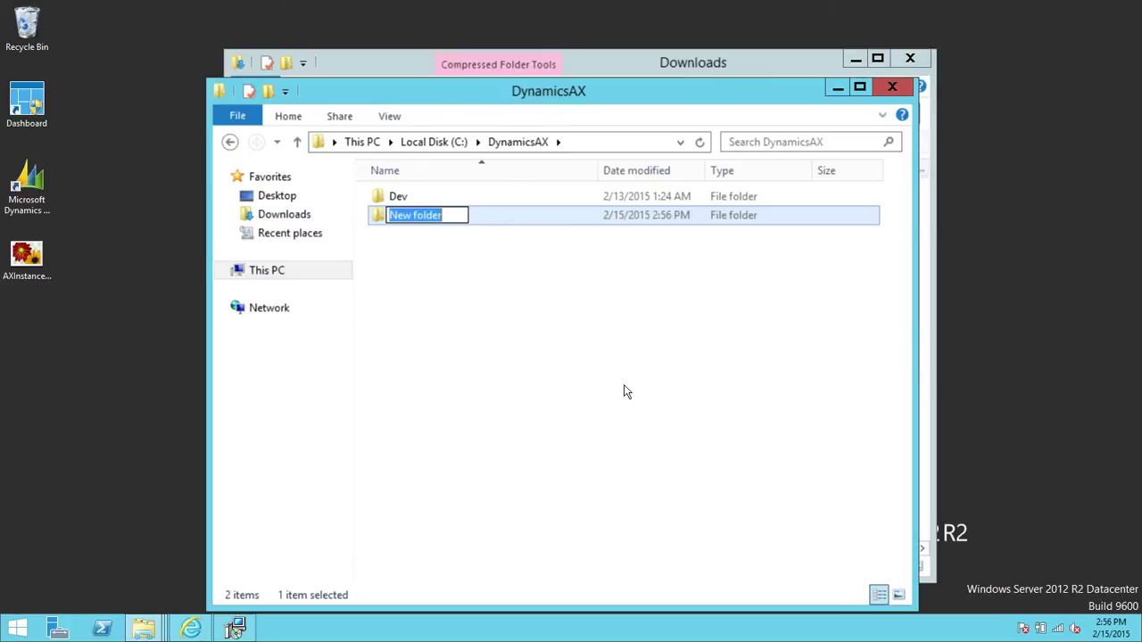
text(SystemDi)
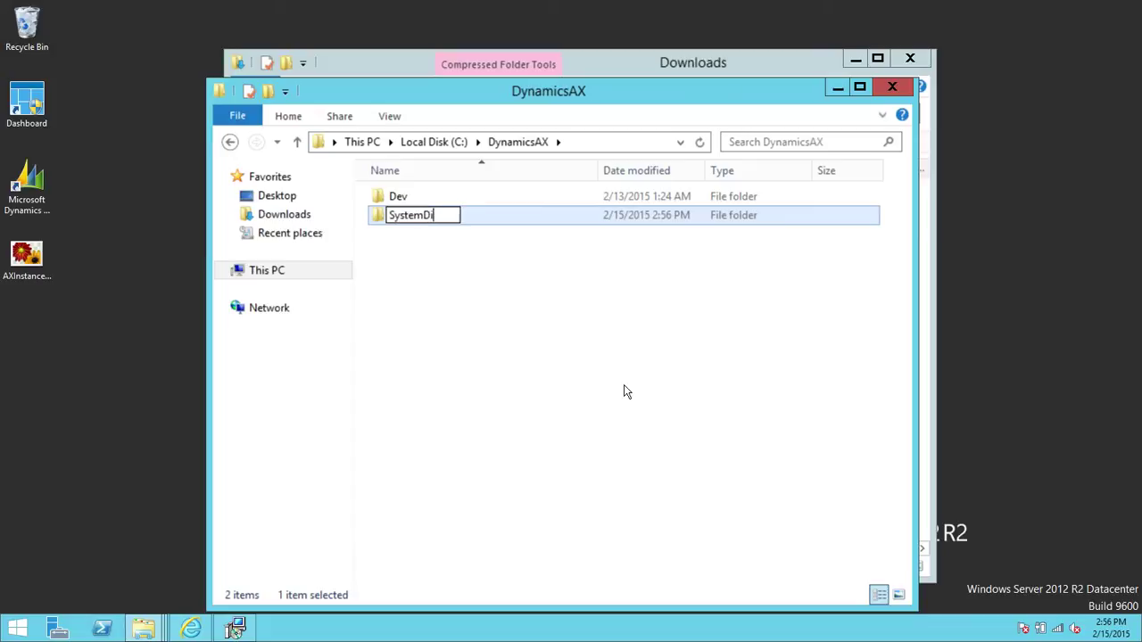
text(agno)
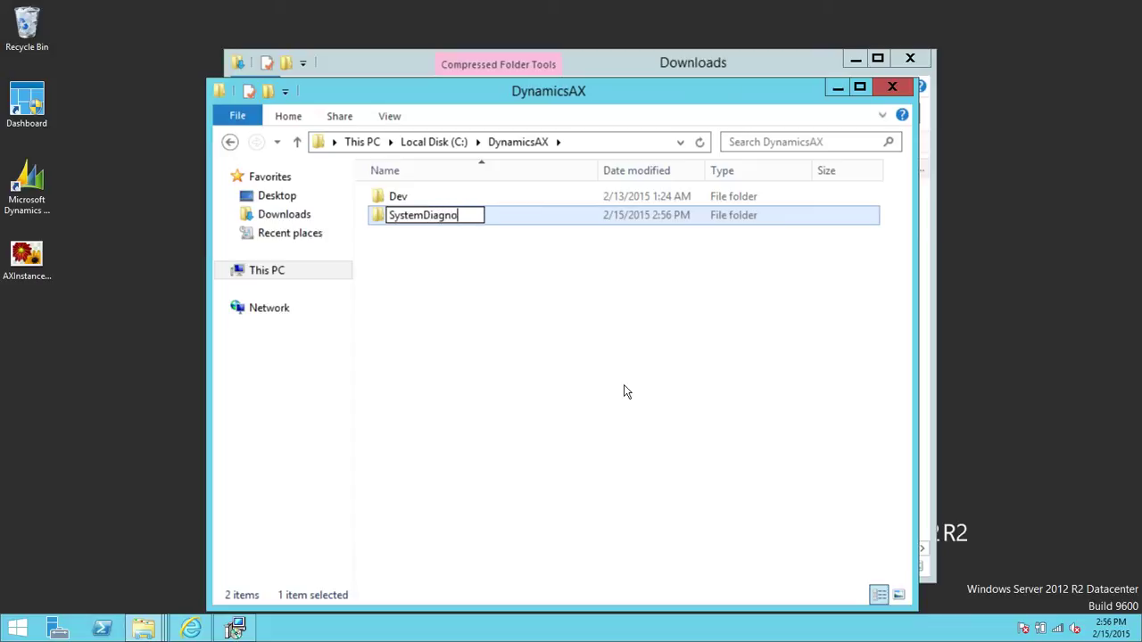
text(stics)
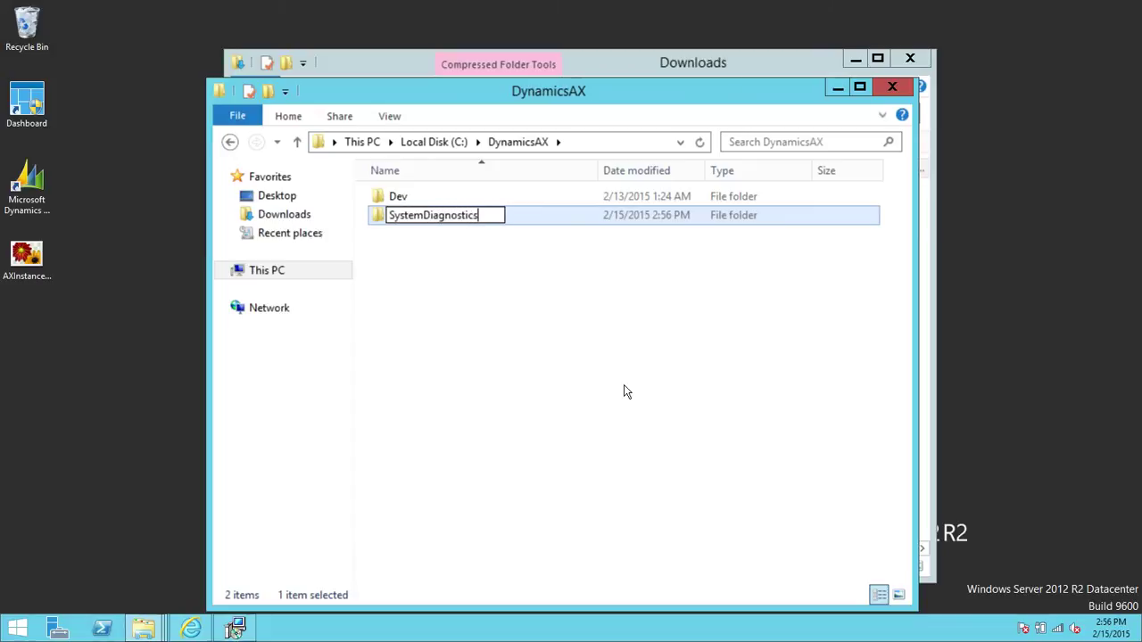
click(446, 361)
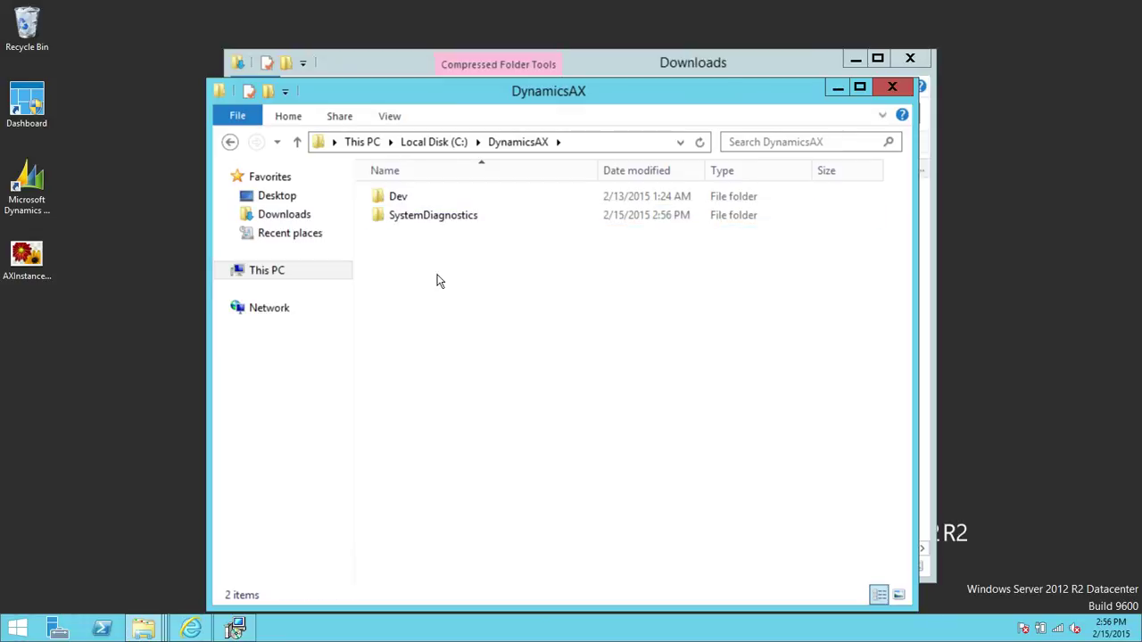
Share the SystemDiagnostics folder with the Everyone group
right_click(446, 218)
click(517, 496)
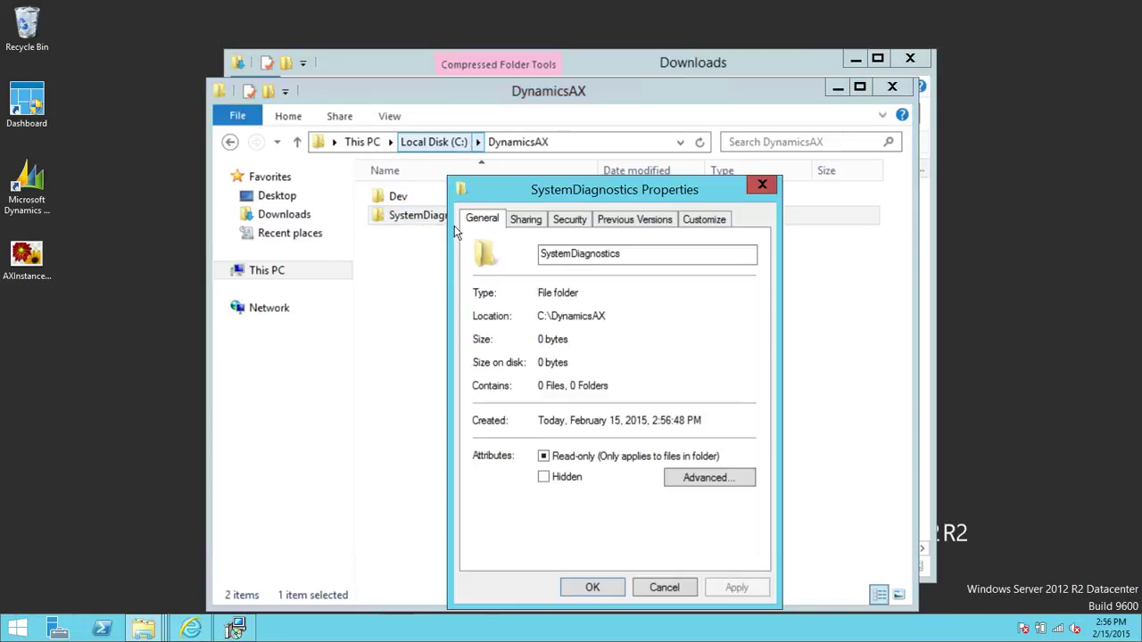
click(526, 220)
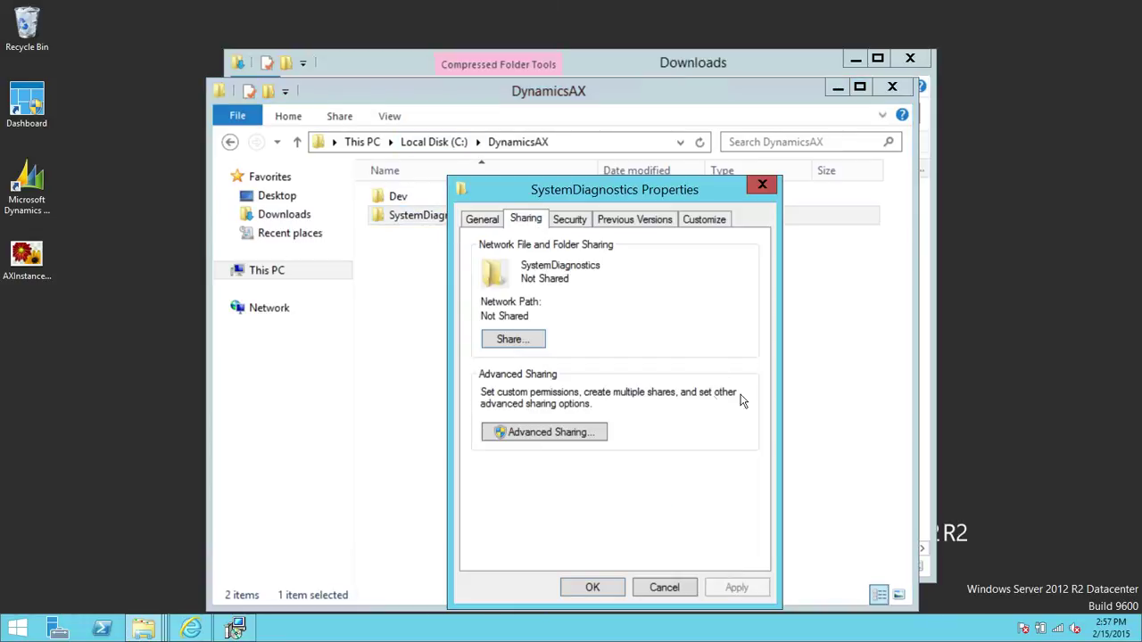
click(513, 340)
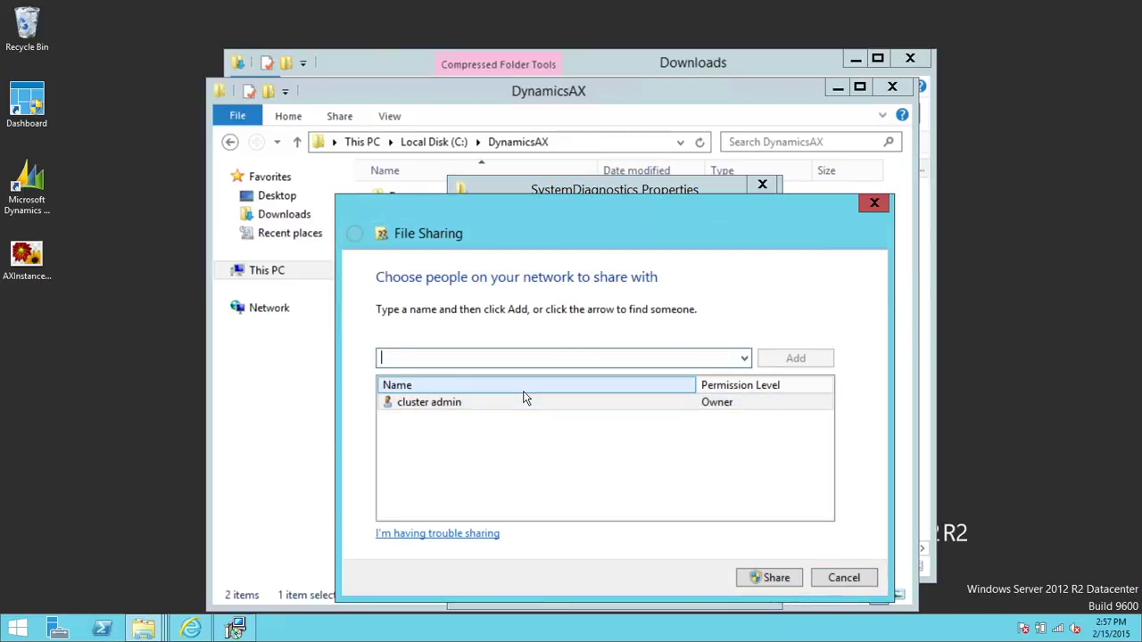
text(every)
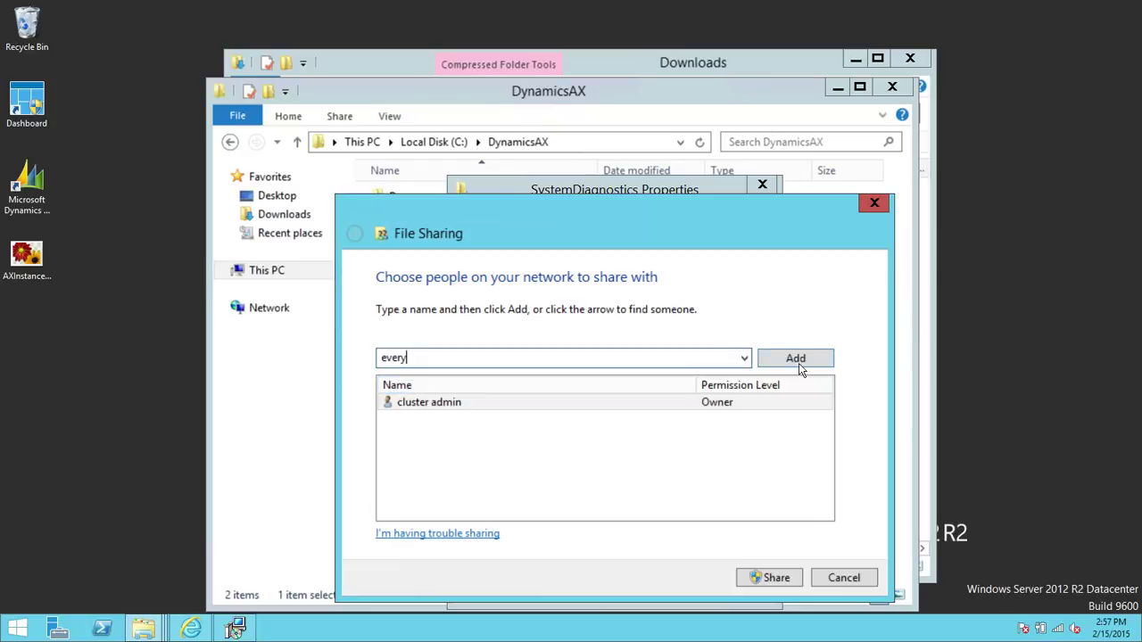
click(798, 363)
click(618, 332)
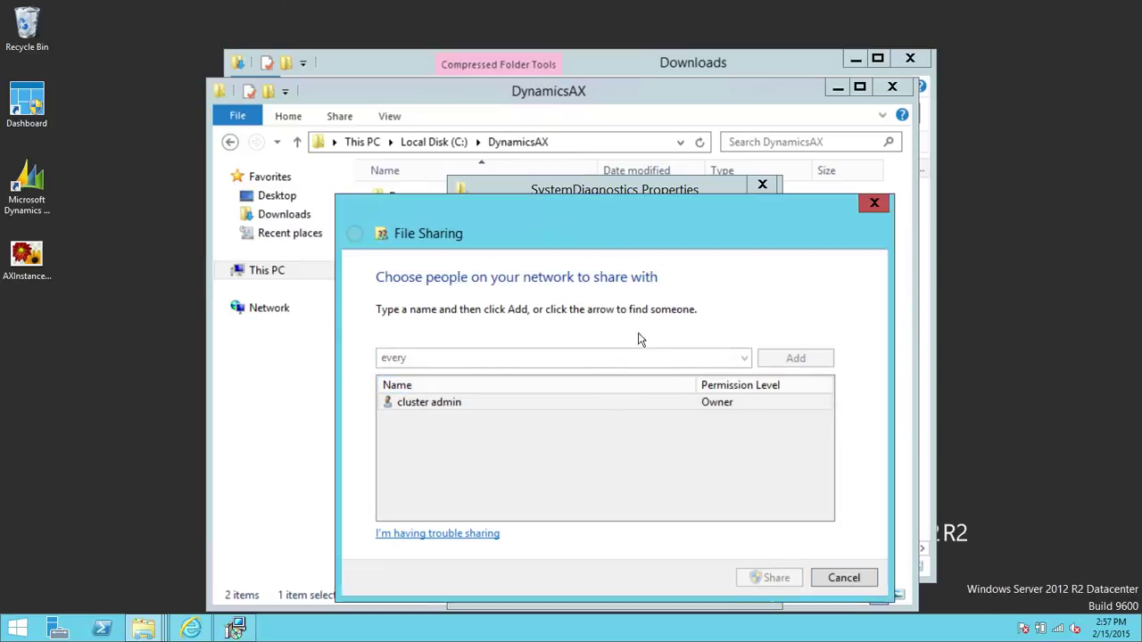
text(eve)
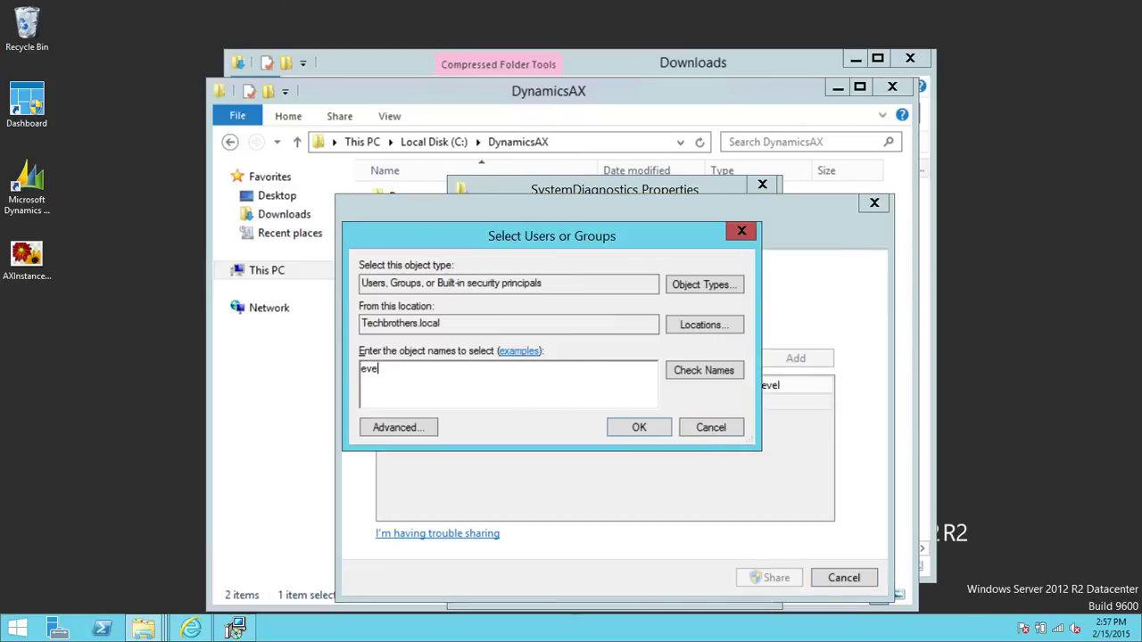
text(ryone)
click(701, 373)
click(648, 430)
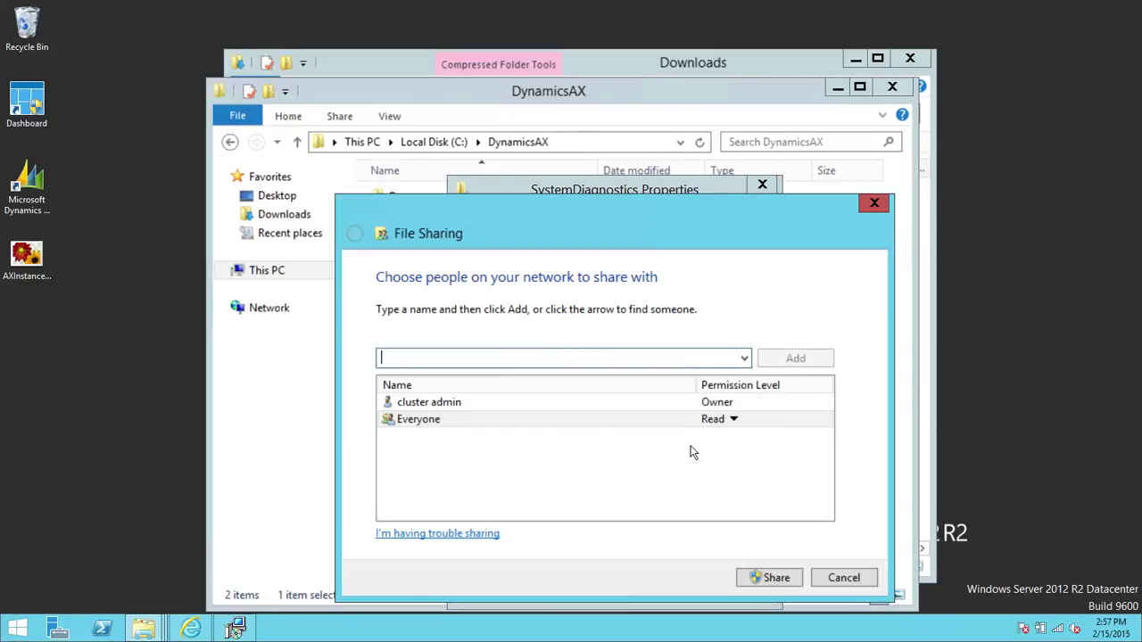
click(776, 578)
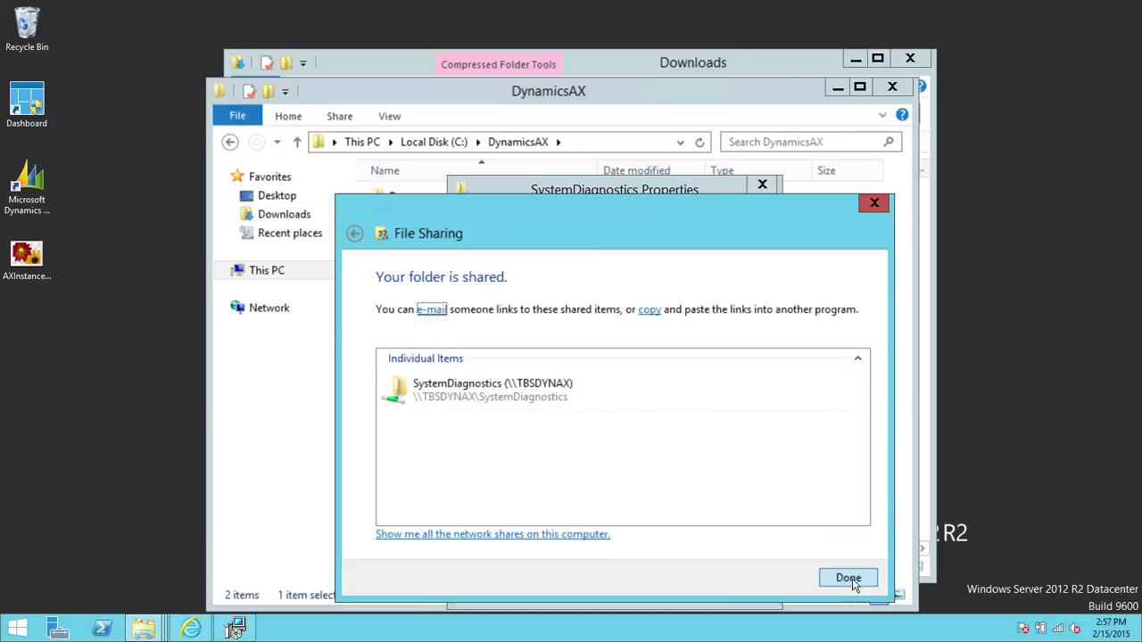
click(569, 404)
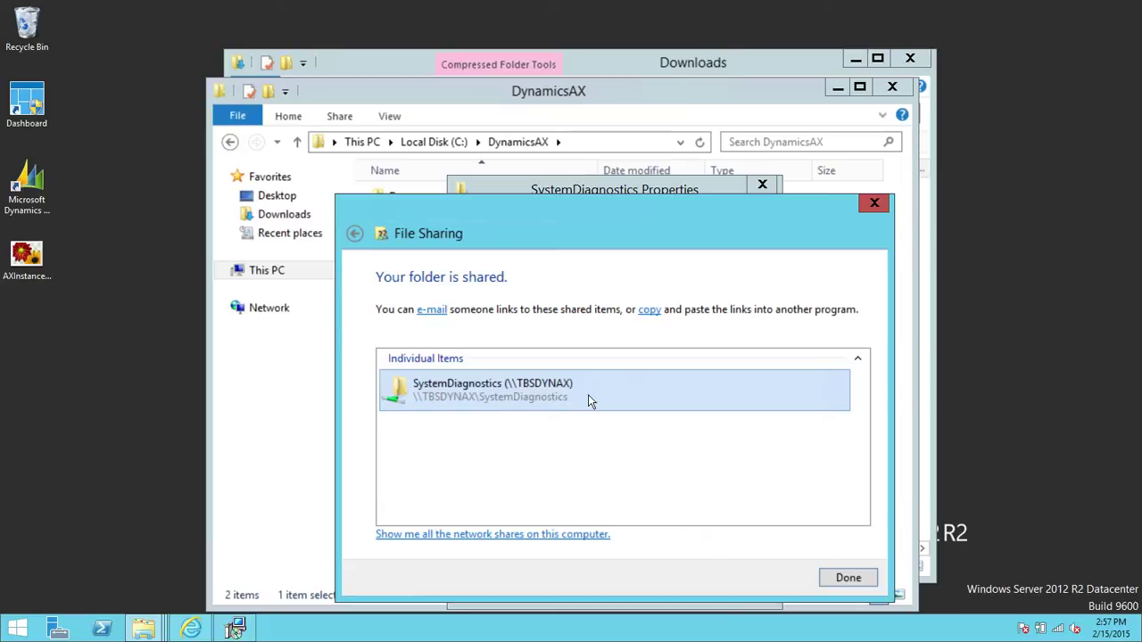
click(843, 577)
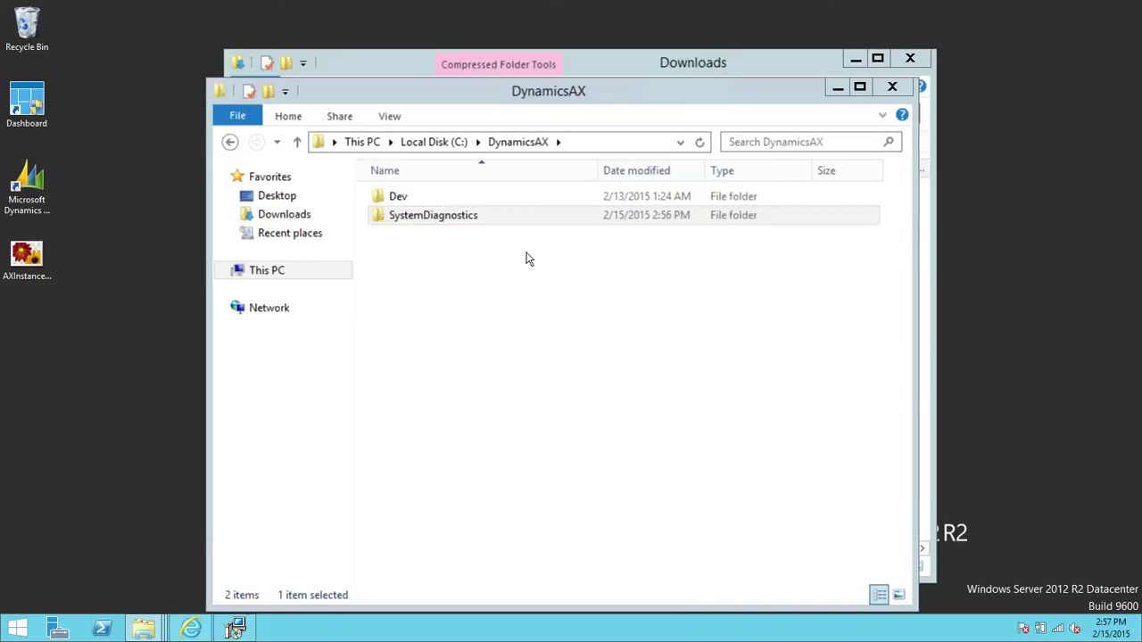
Copy the folder's network path \\TBSDYNAX\SystemDiagnostics from its Properties
right_click(430, 216)
click(500, 500)
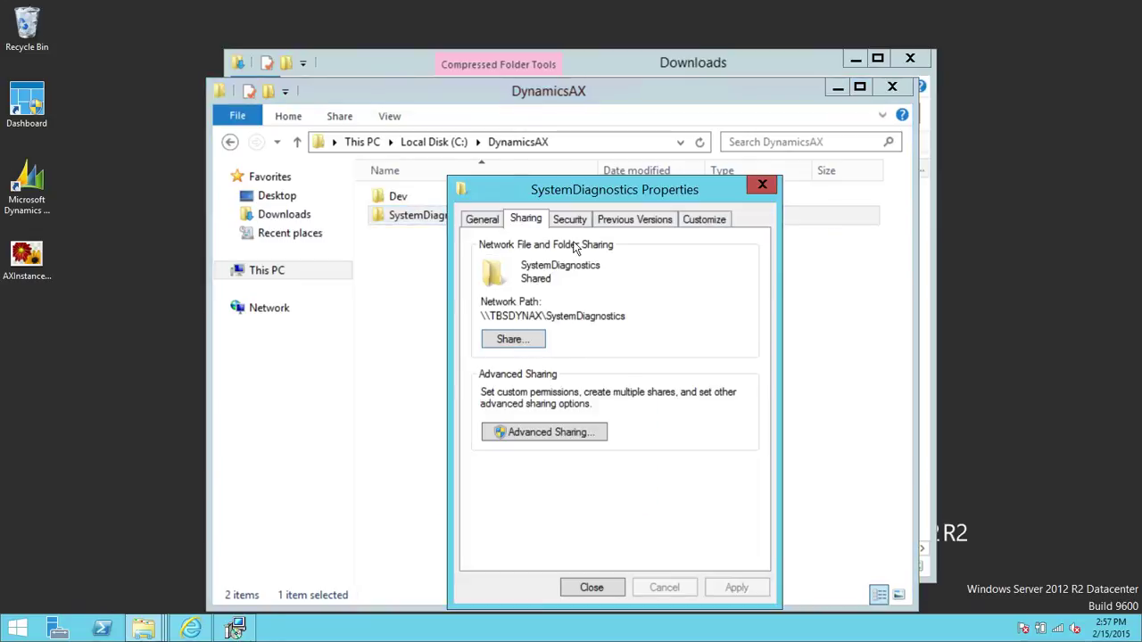
drag(651, 313, 464, 321)
key(ctrl+c)
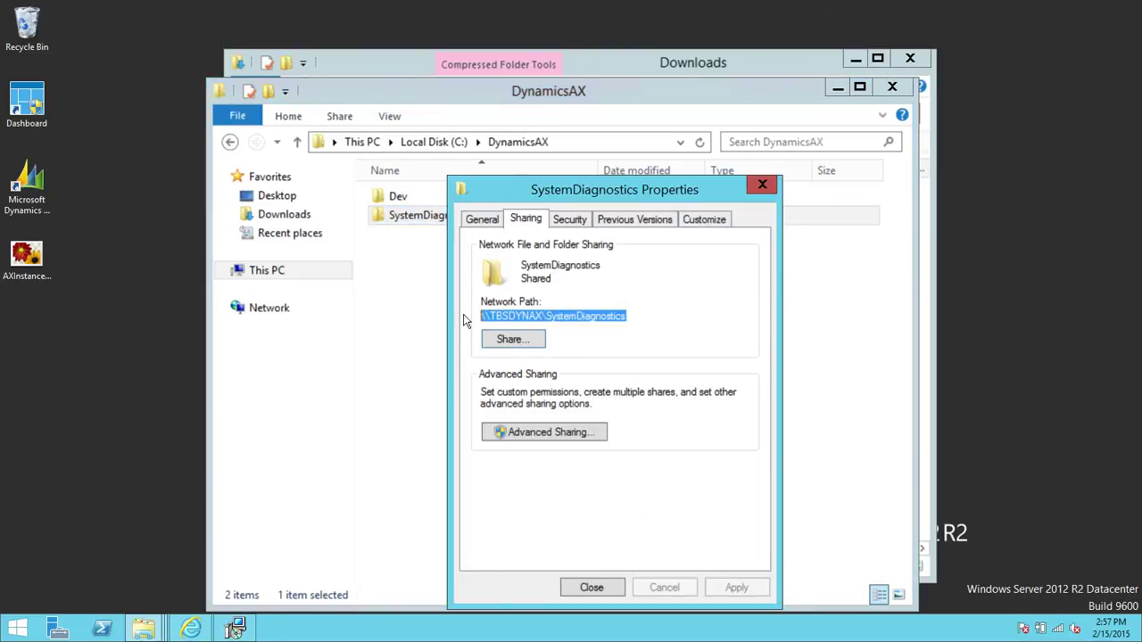
click(592, 587)
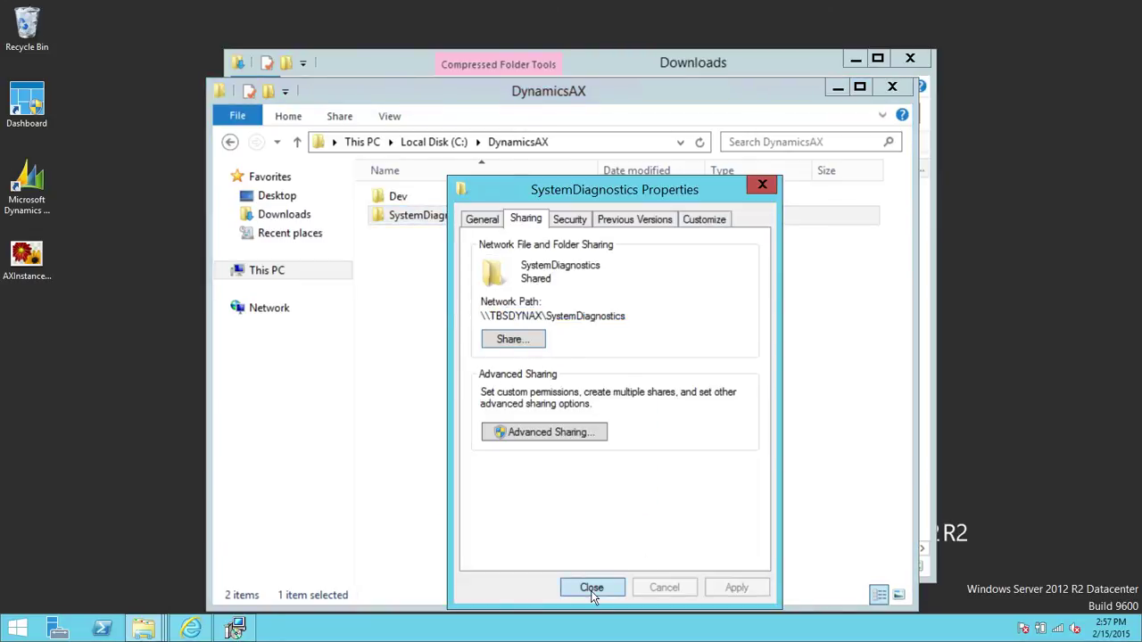
Paste \\TBSDYNAX\SystemDiagnostics as the trace share, keep the default data folder, and finish installing
click(837, 87)
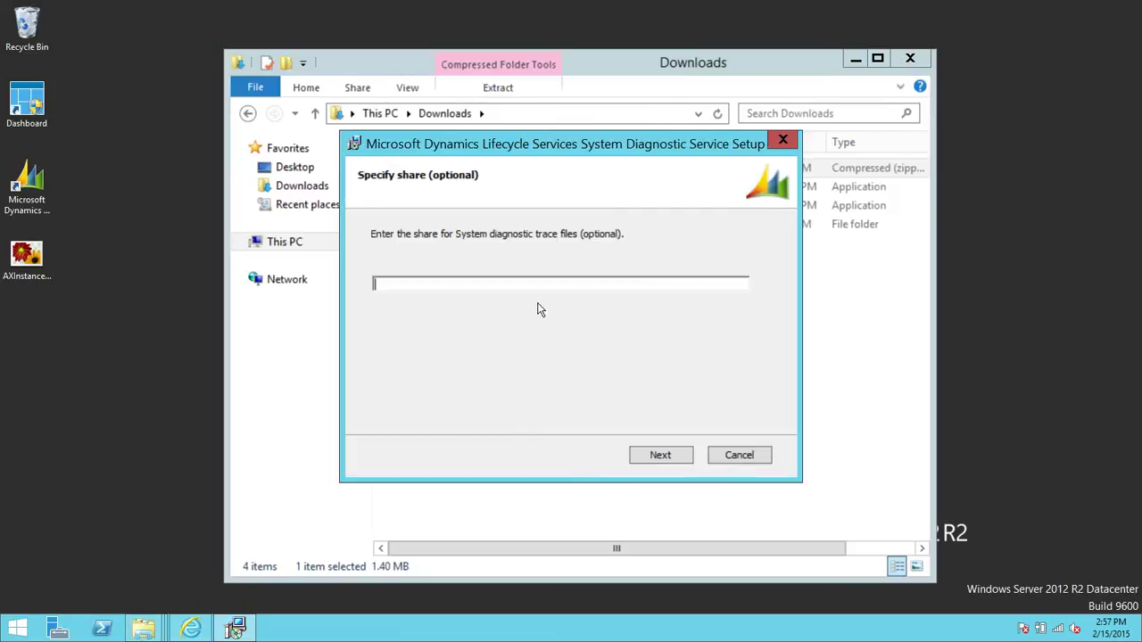
key(ctrl+v)
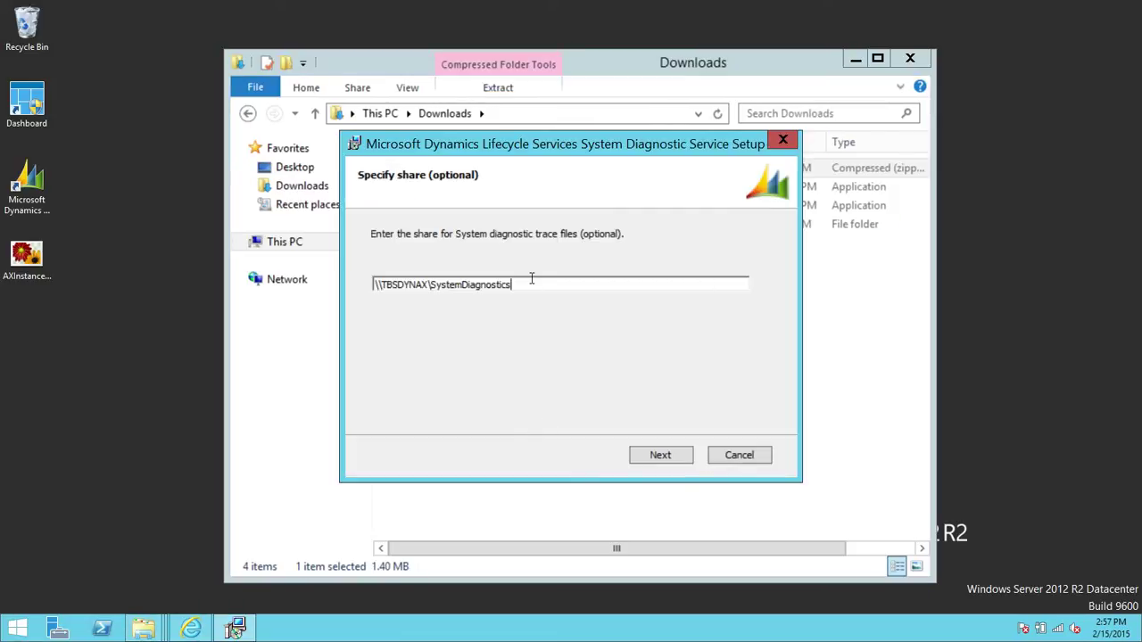
click(658, 455)
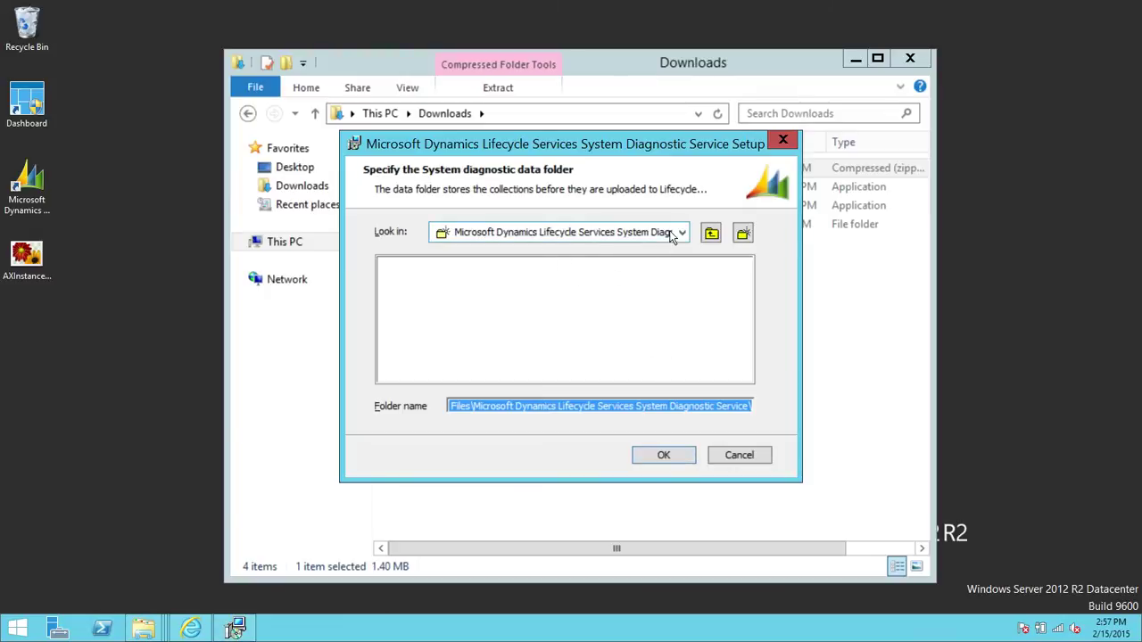
click(683, 453)
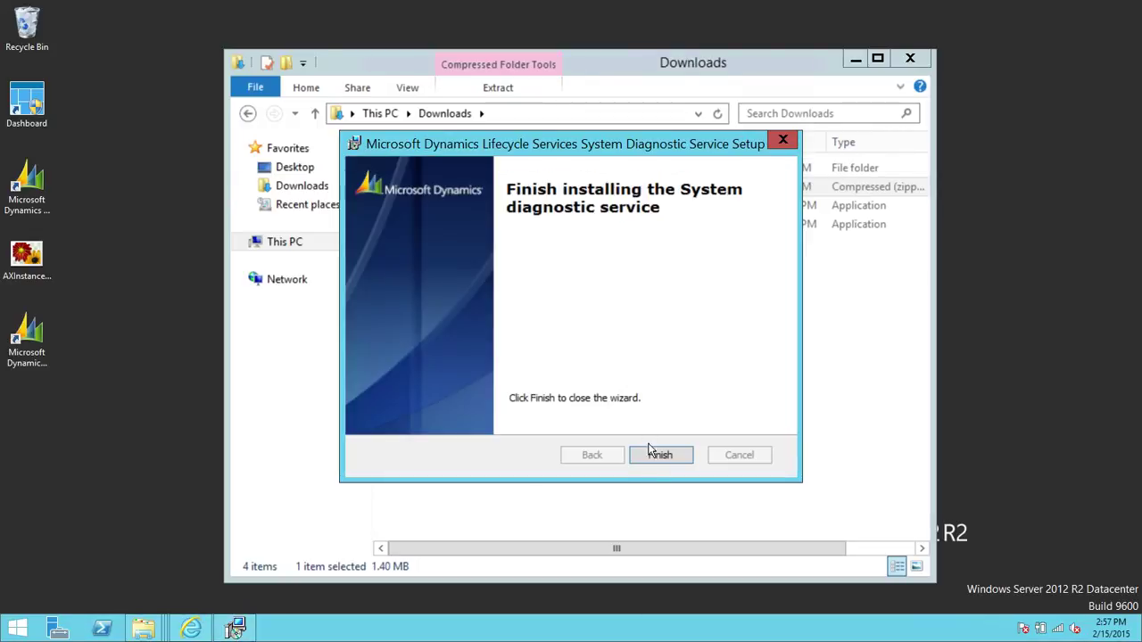
click(661, 456)
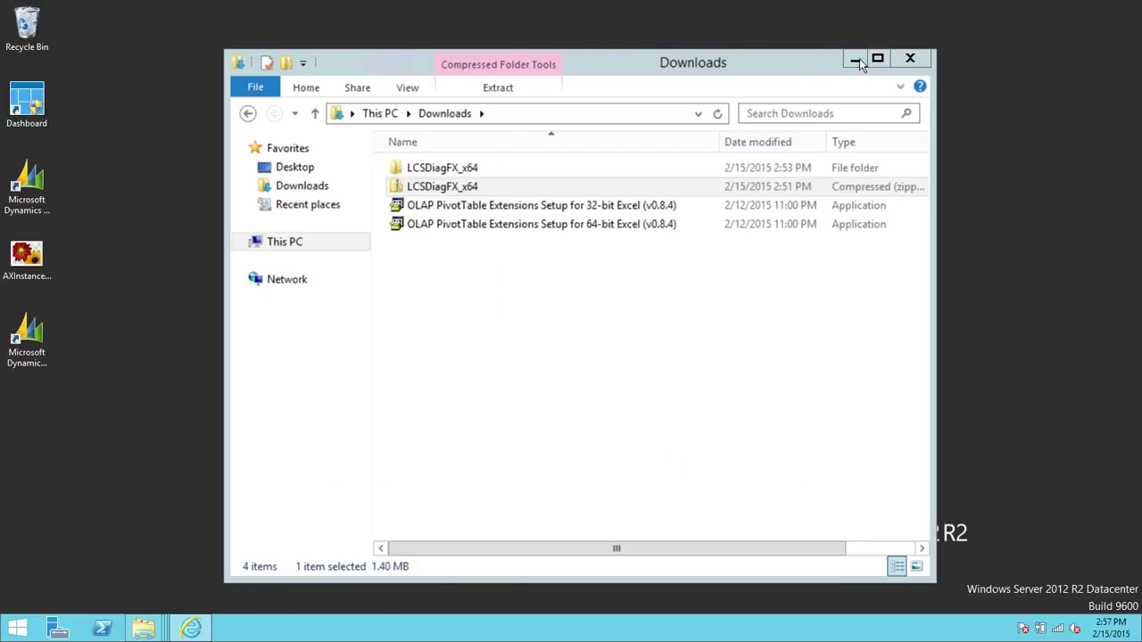
Close the Downloads window and select the new Discovery shortcut on the desktop
click(910, 58)
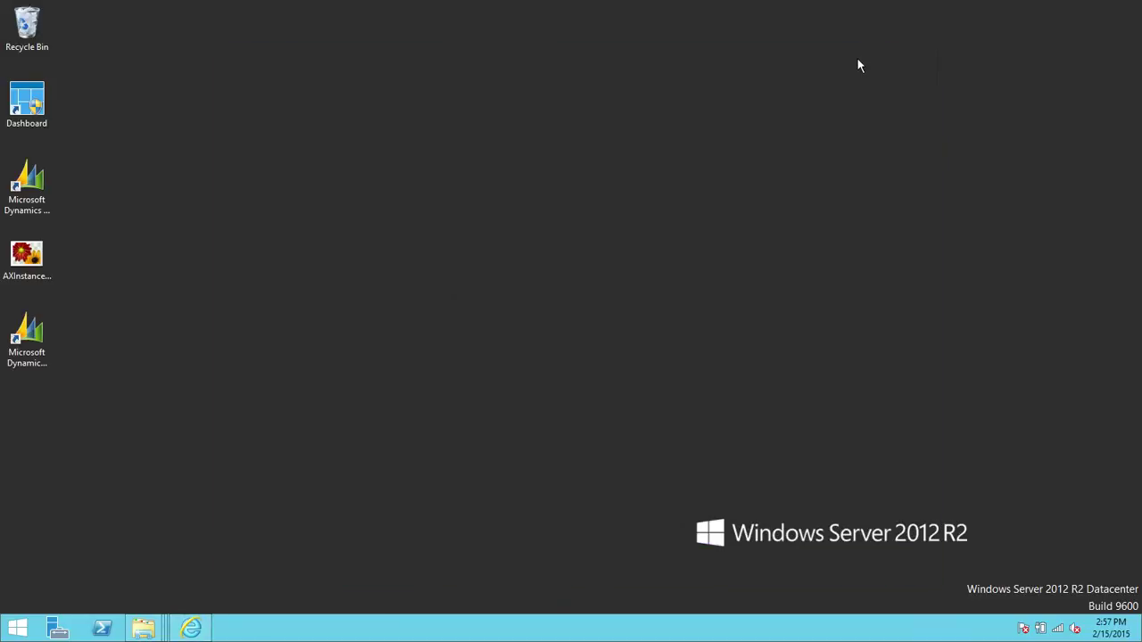
click(41, 208)
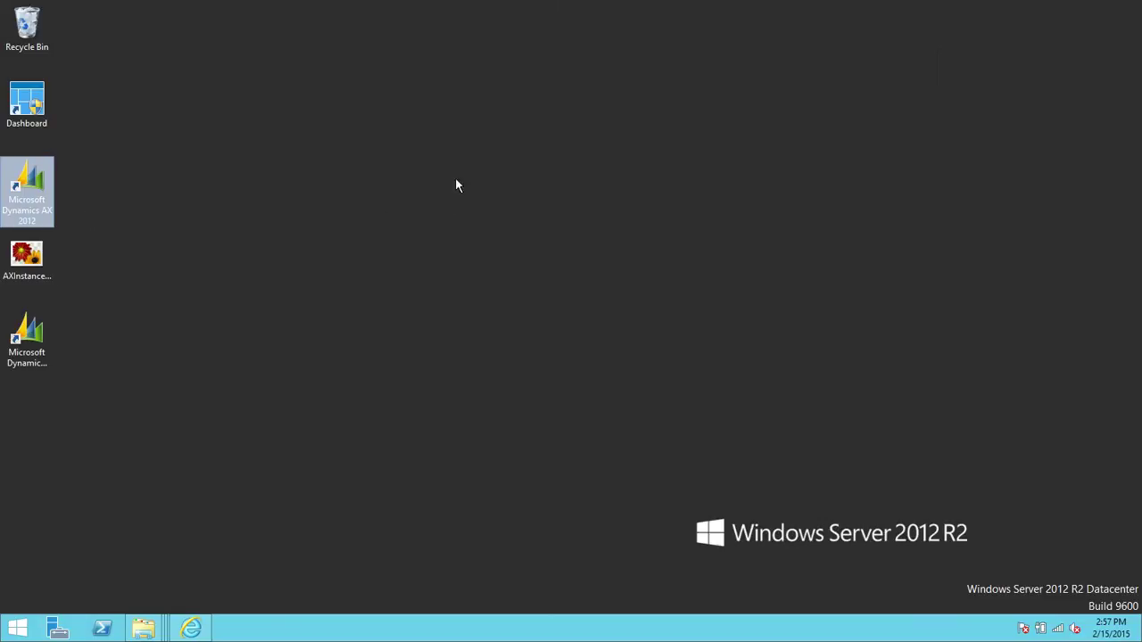
click(24, 343)
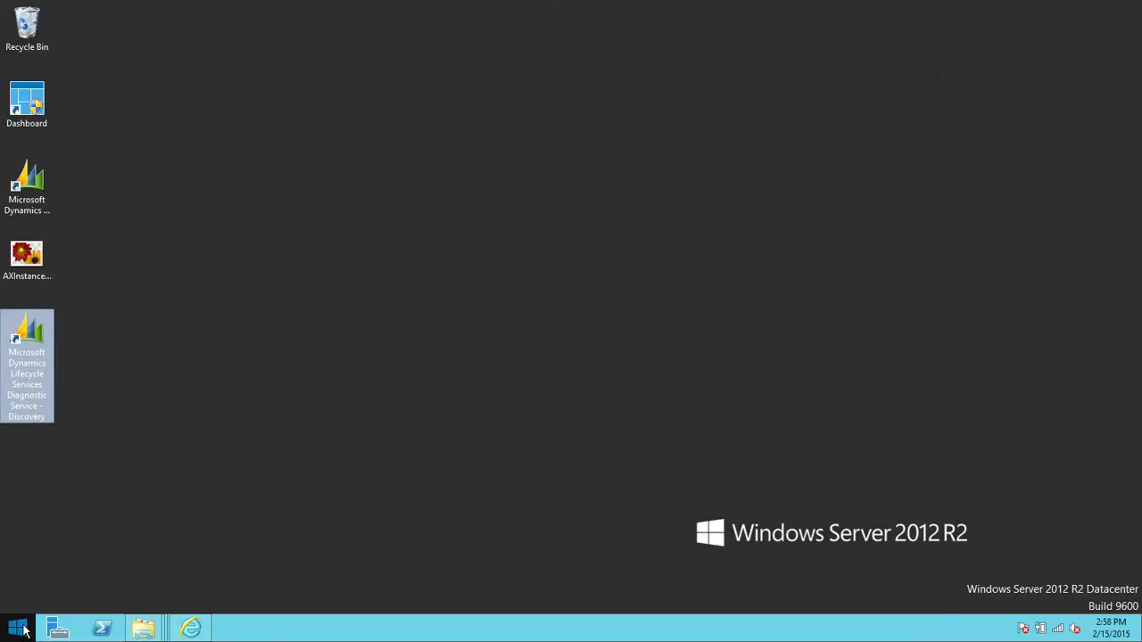
Open services.msc and verify the Lifecycle Services Diagnostic Service is Running with Automatic startup
right_click(24, 631)
click(55, 578)
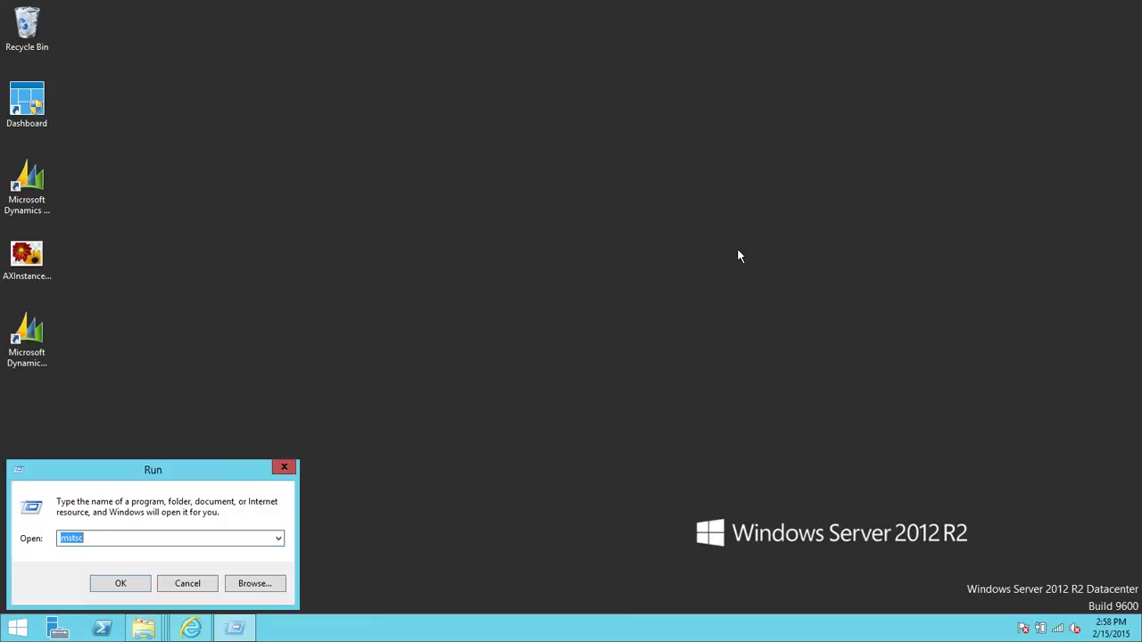
text(service)
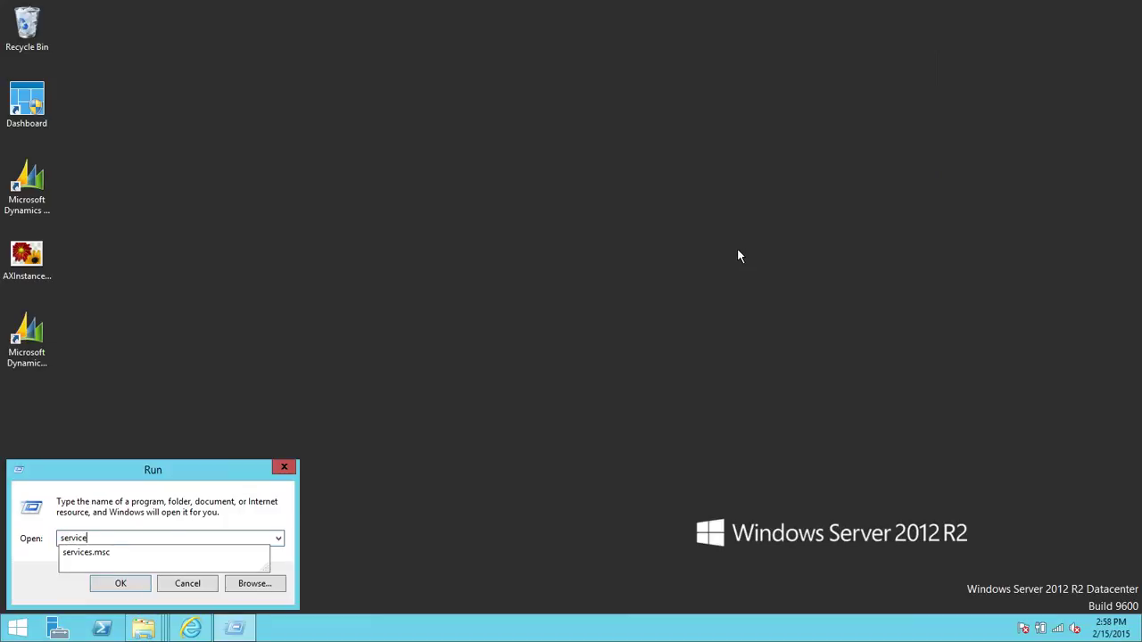
text(s.msc)
key(Return)
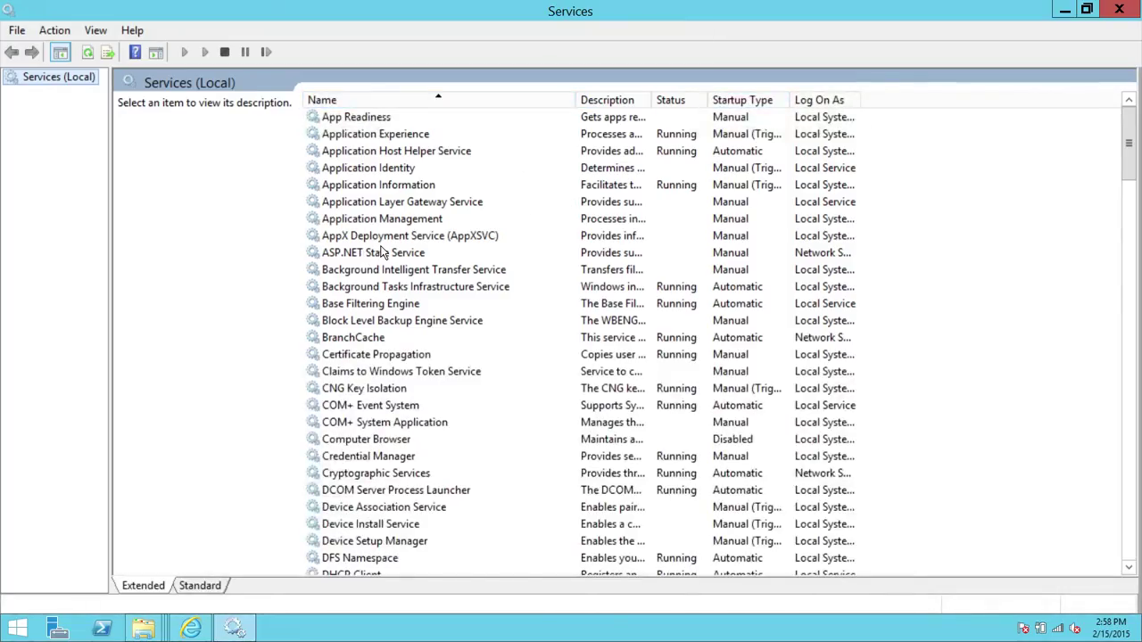
click(373, 253)
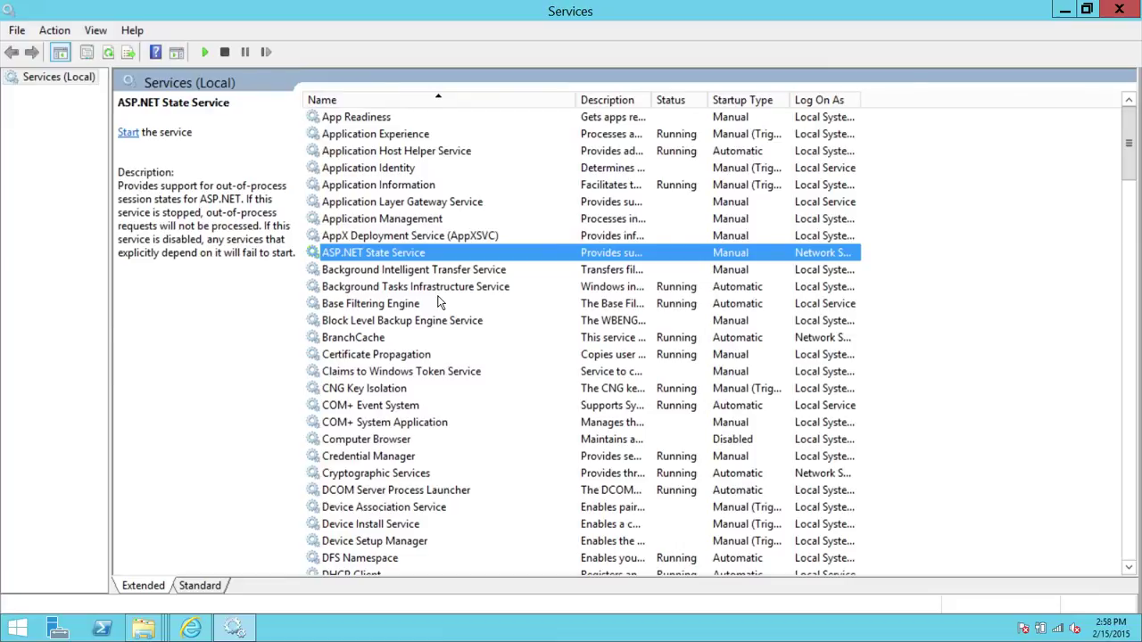
key(m)
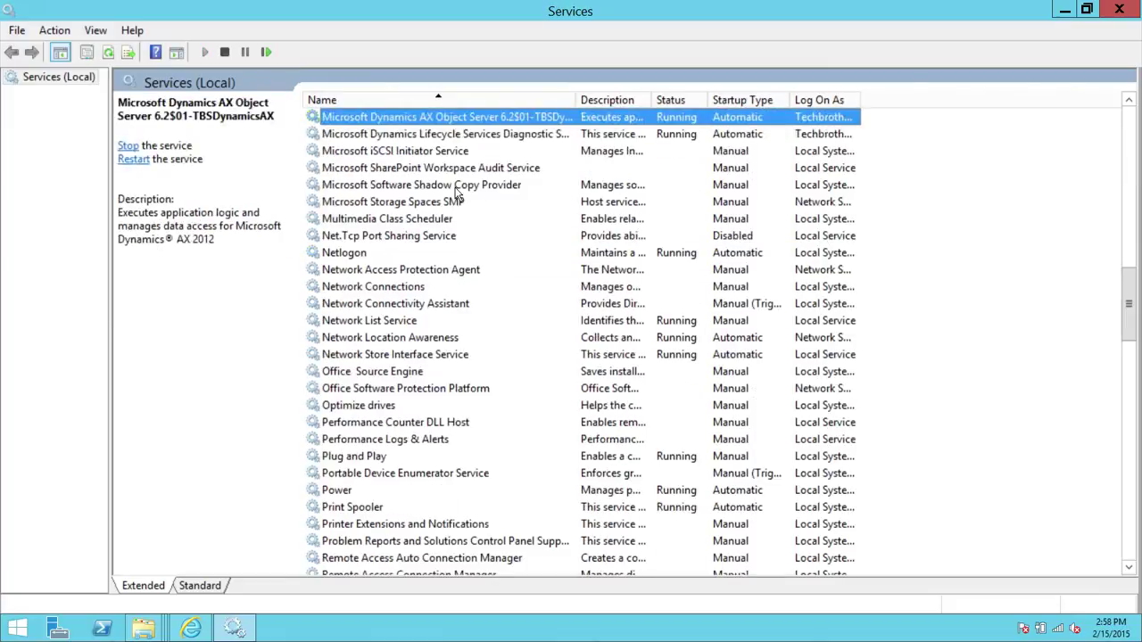
click(513, 139)
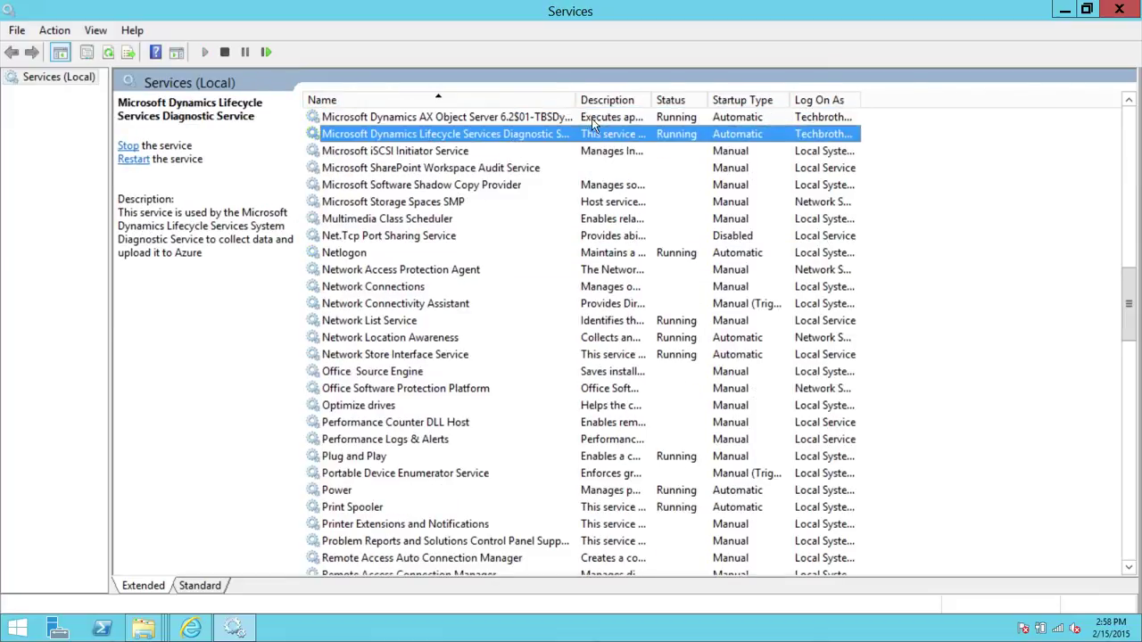
drag(612, 100, 662, 101)
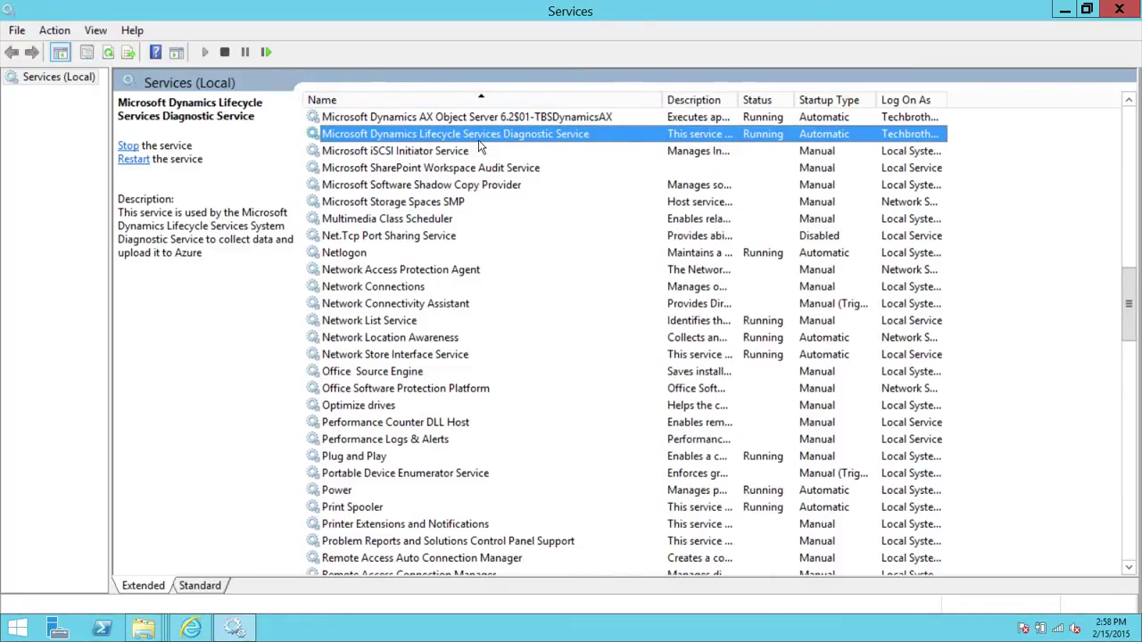
click(1063, 11)
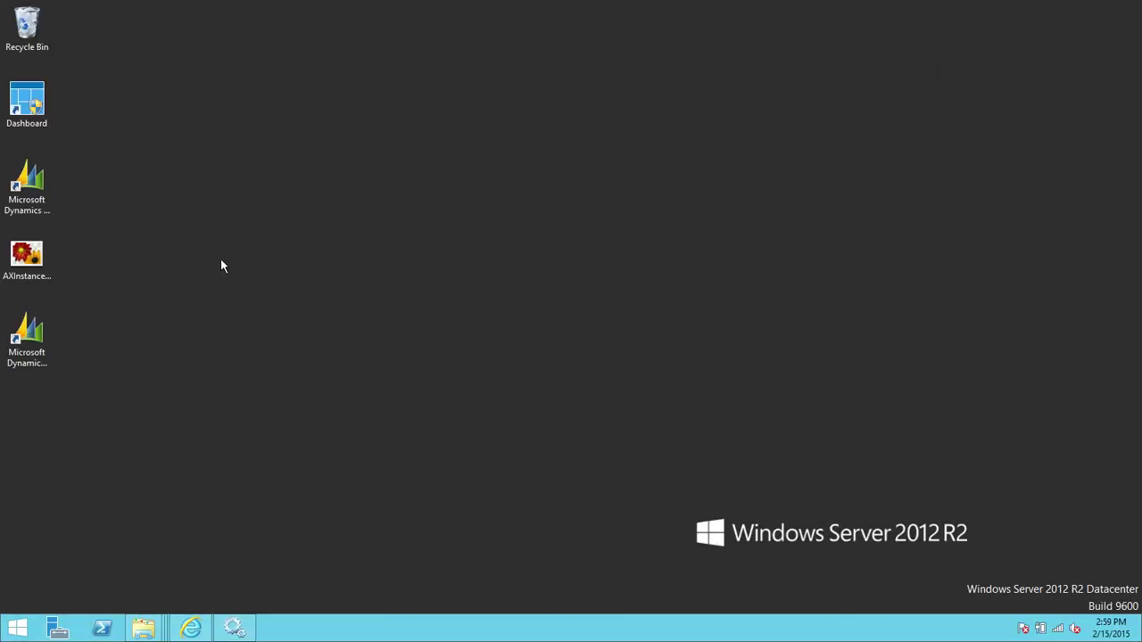
Open the 'Lifecycle Services Diagnostic Service - Discovery' desktop shortcut from its context menu
click(41, 334)
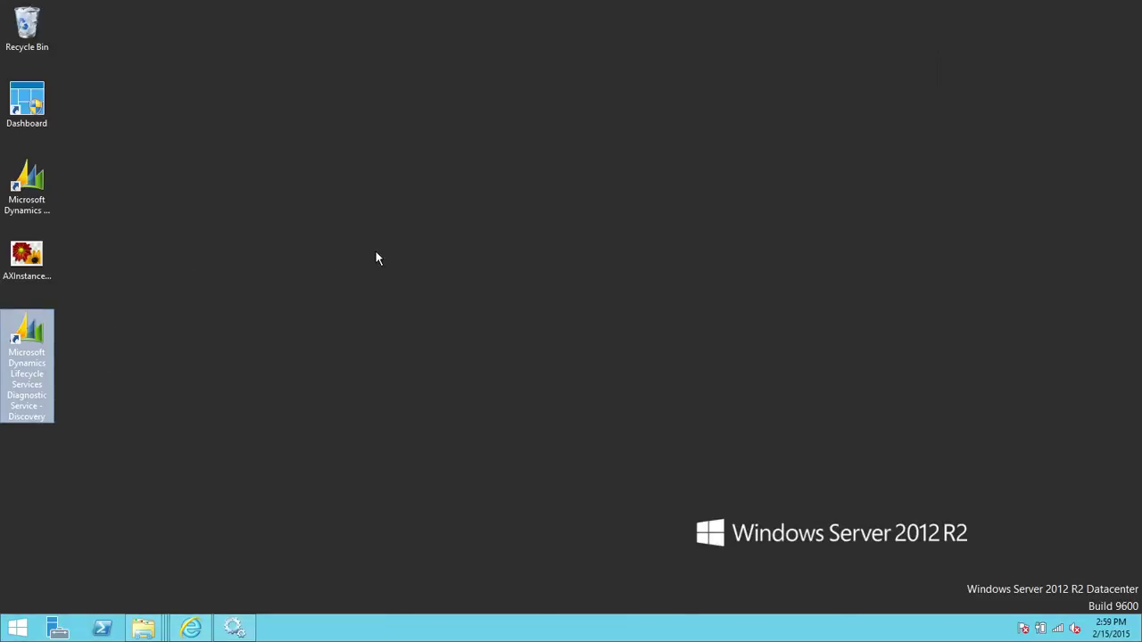
right_click(25, 333)
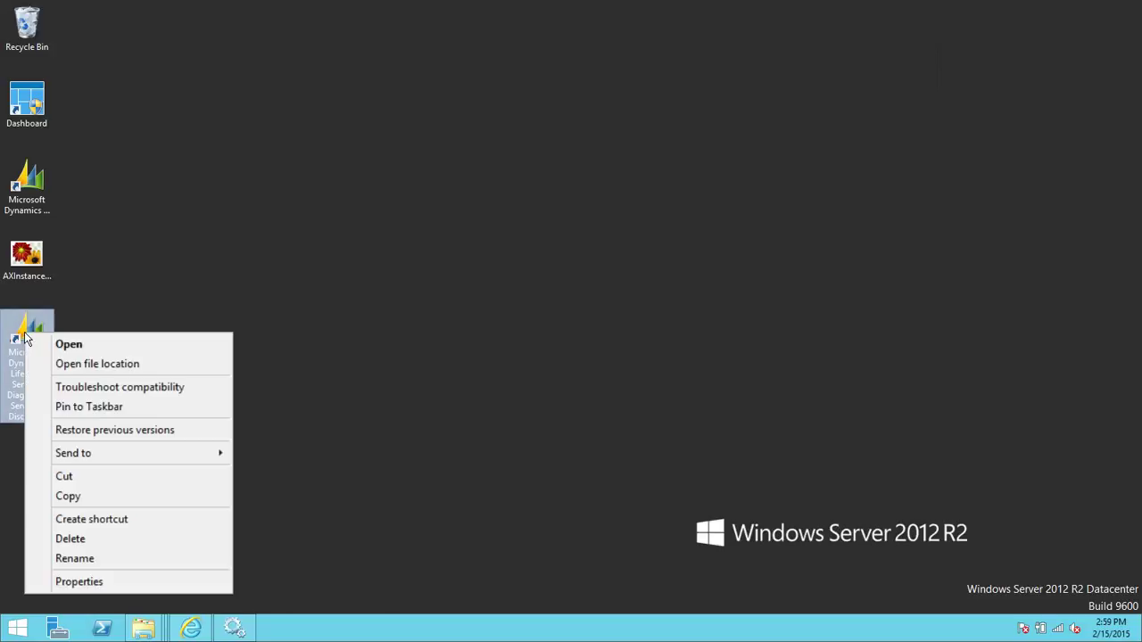
click(69, 345)
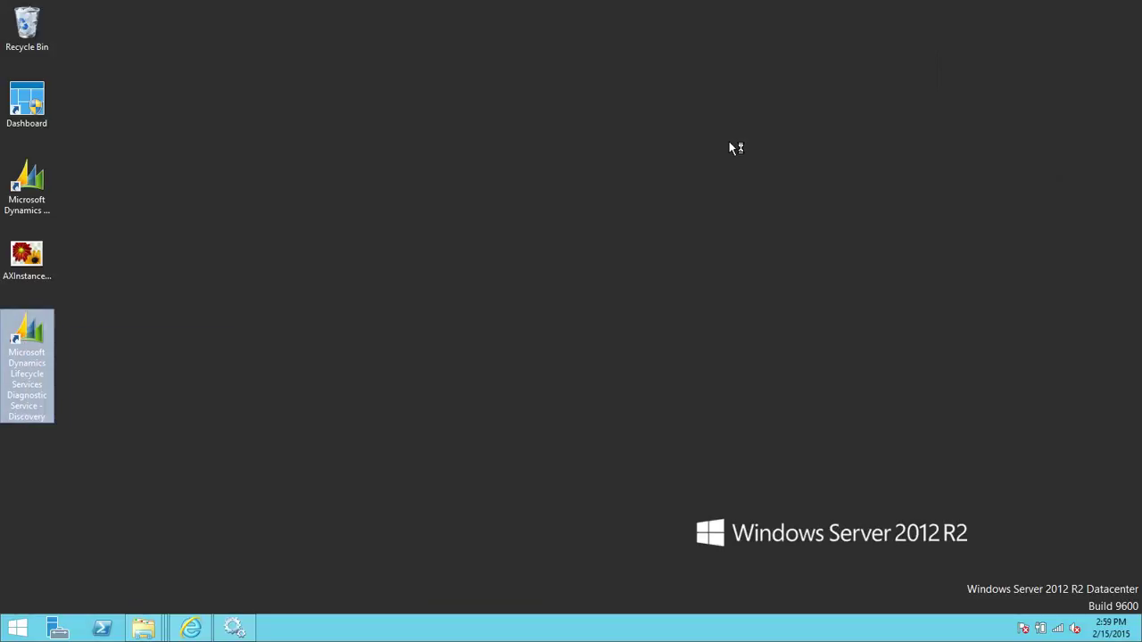